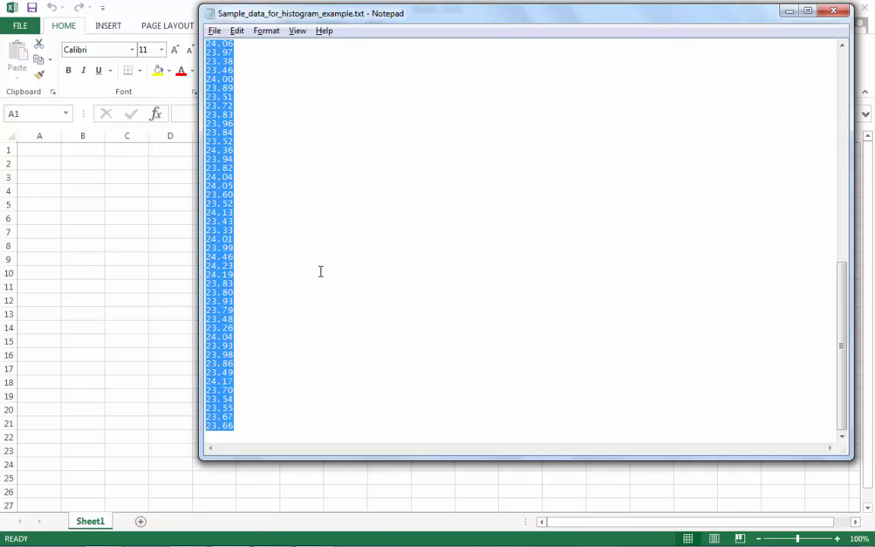
Switch to the blank Excel workbook and paste the copied sample data into column B starting at cell B3
key(alt+Tab)
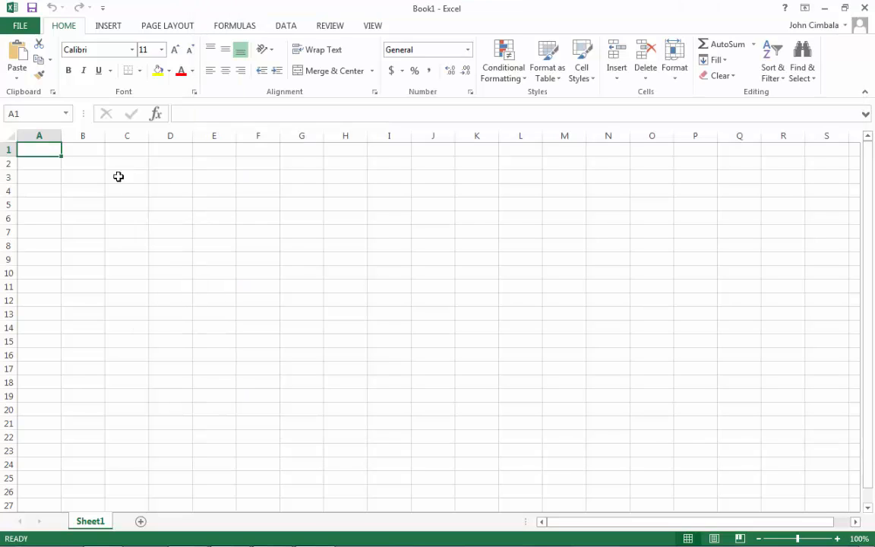
click(84, 180)
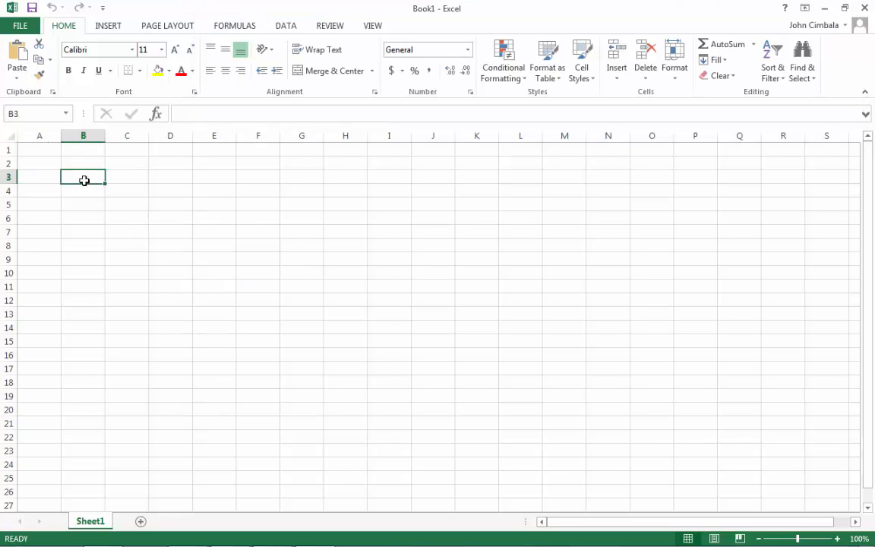
key(ctrl+v)
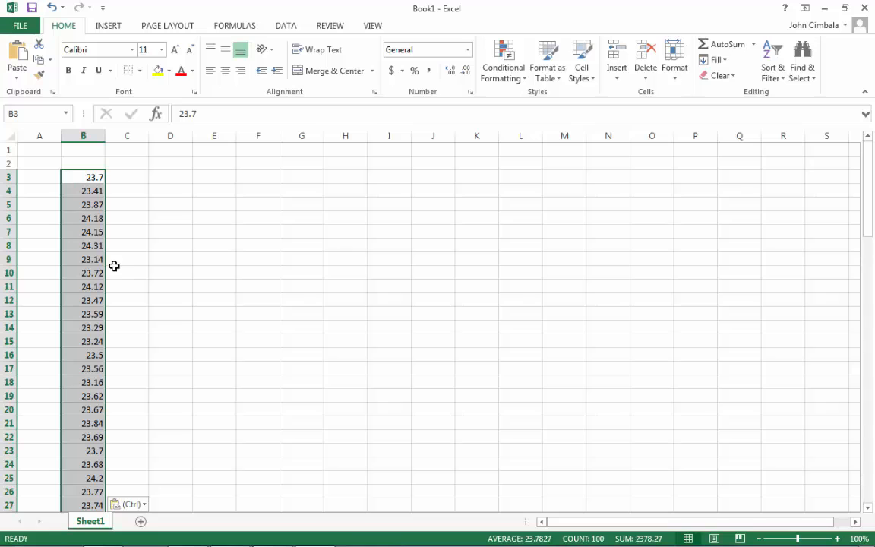
drag(78, 177, 80, 505)
click(201, 234)
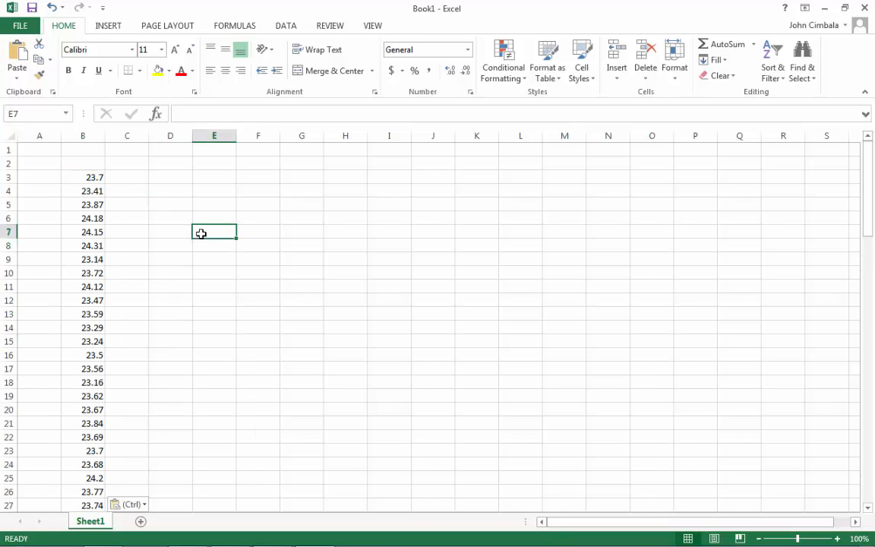
Start the Histogram tool from Data Analysis and set its input range to $B$3:$B$102
click(287, 26)
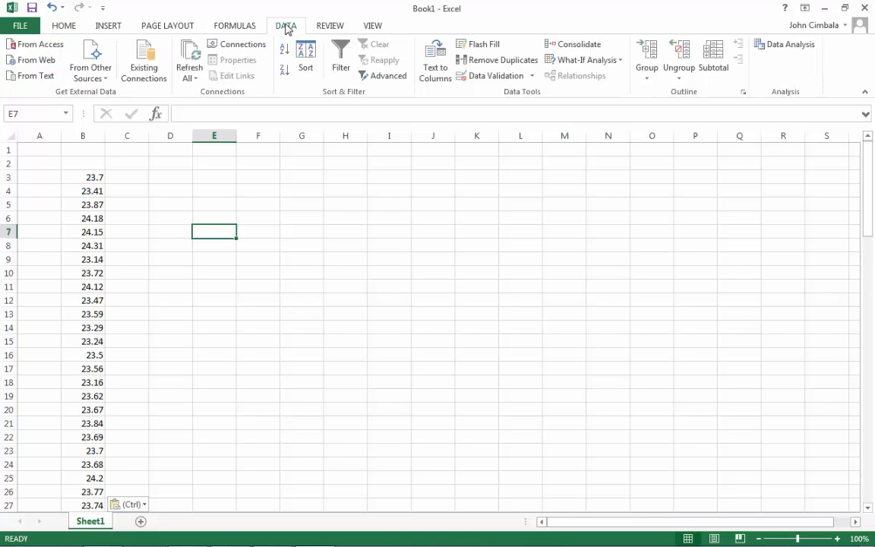
click(778, 45)
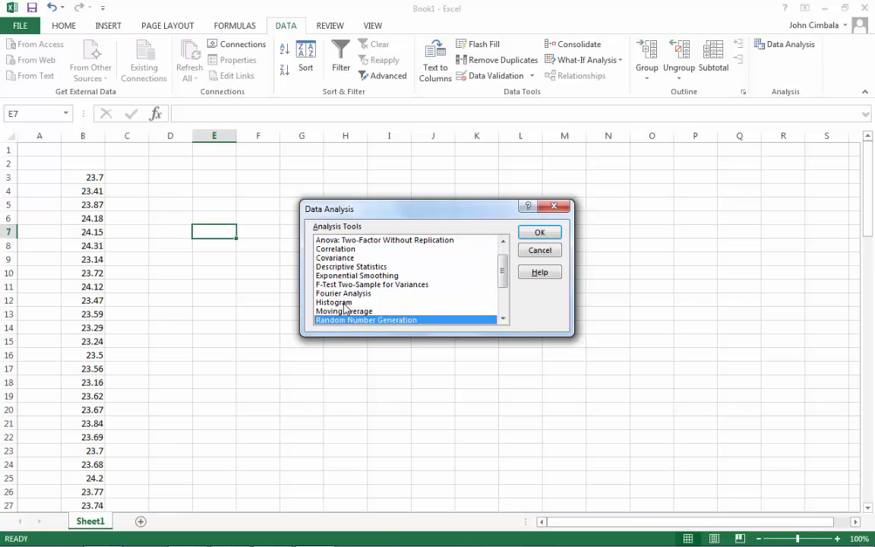
click(339, 304)
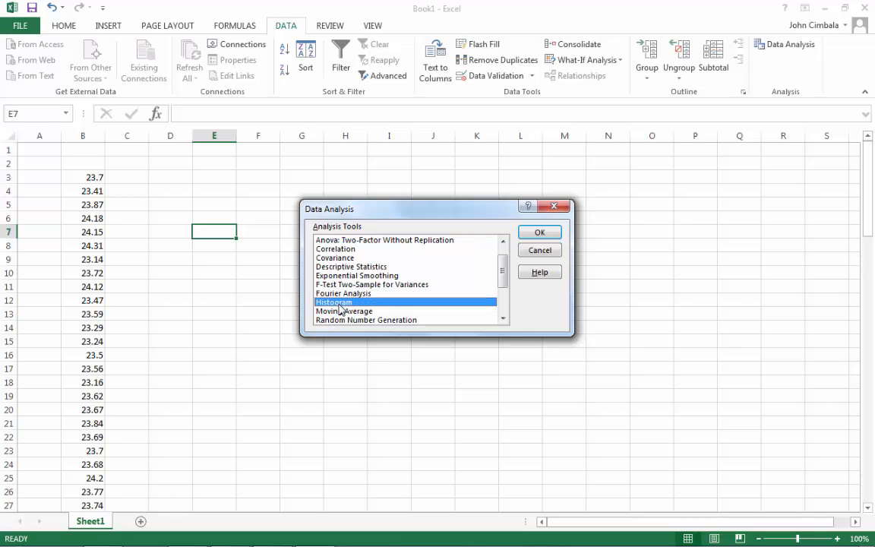
click(540, 233)
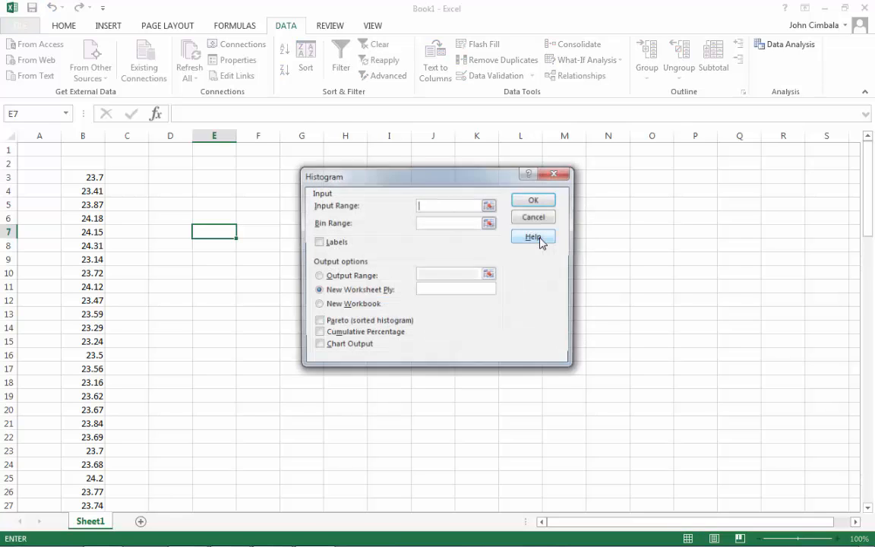
click(490, 206)
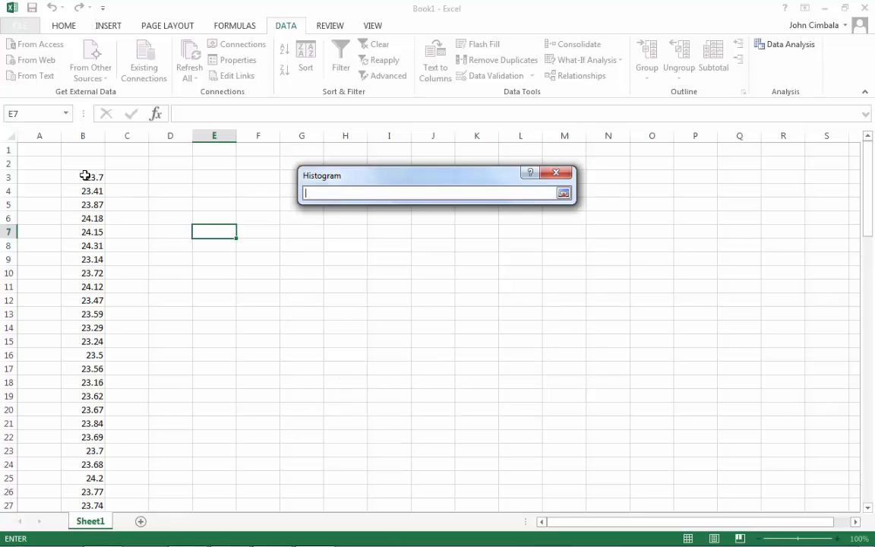
drag(85, 176, 102, 435)
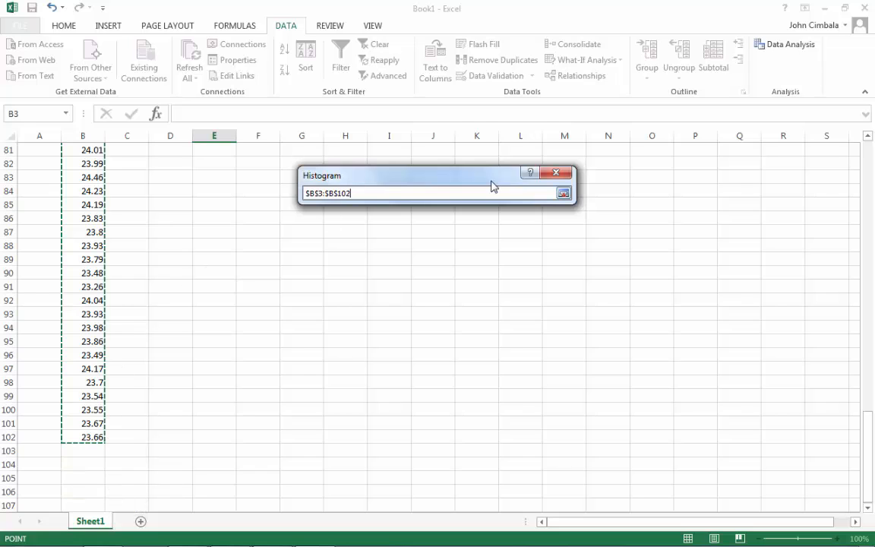
click(564, 194)
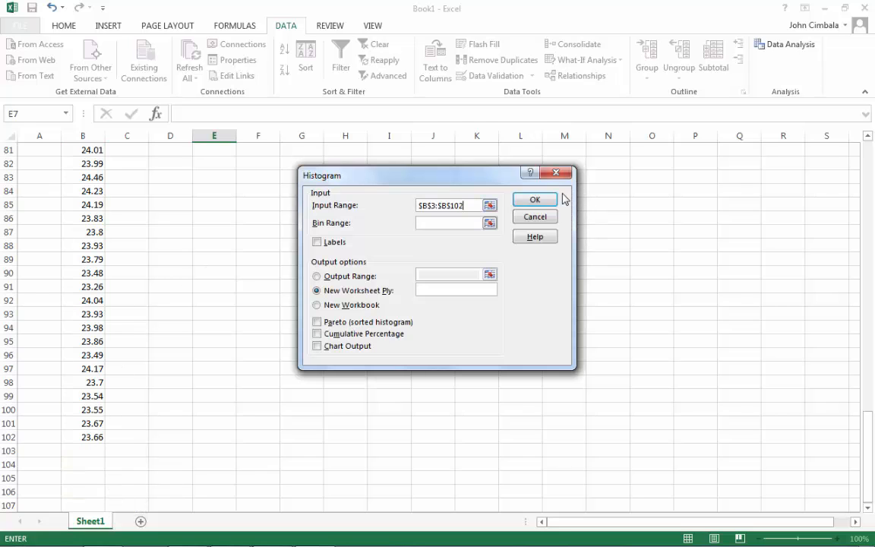
Set the histogram's output range to $E$5, enable Chart Output and generate the histogram with automatic bins
click(317, 276)
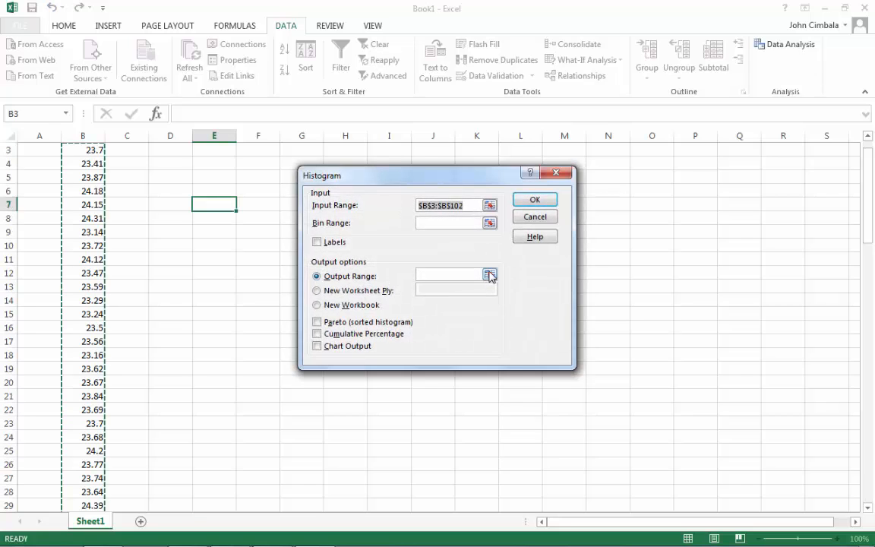
click(490, 275)
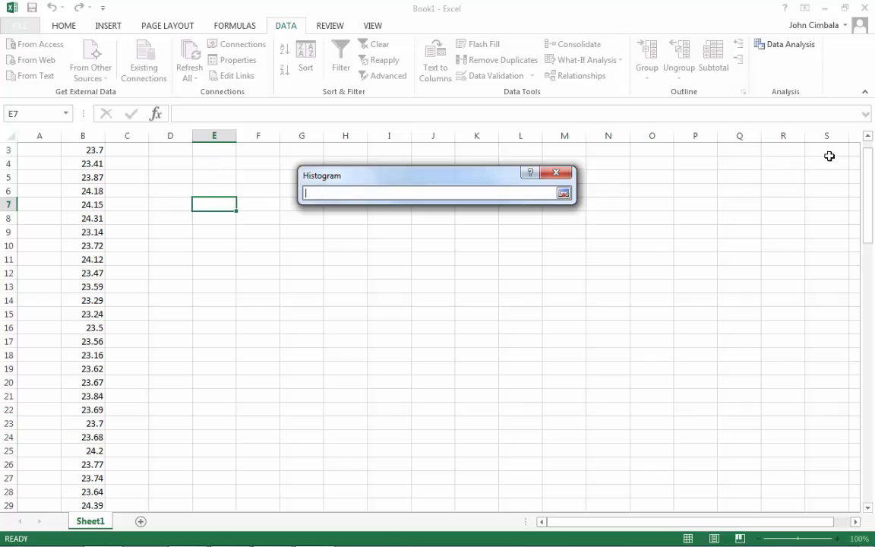
drag(870, 162, 869, 152)
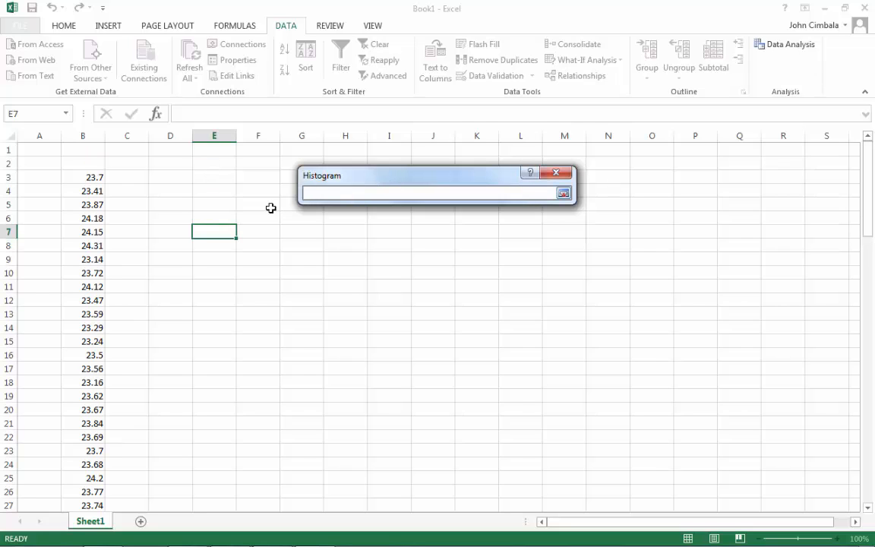
click(215, 205)
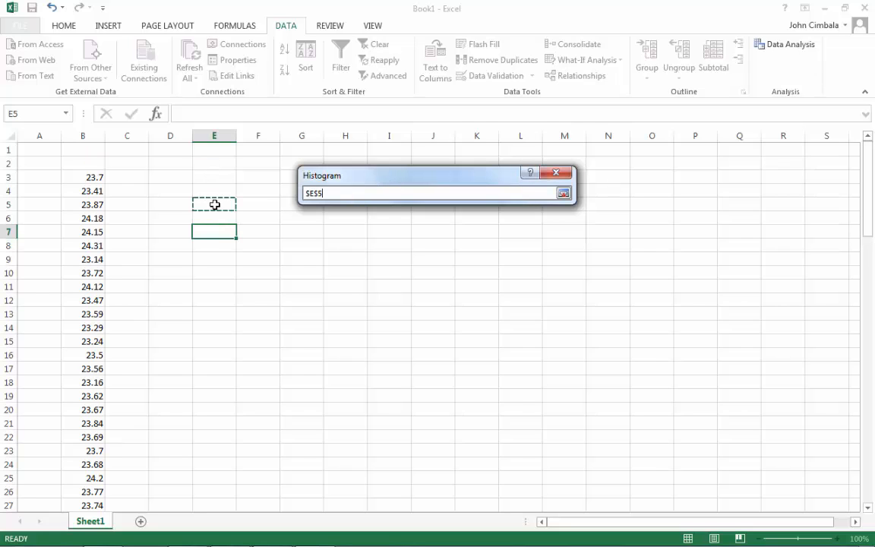
click(563, 193)
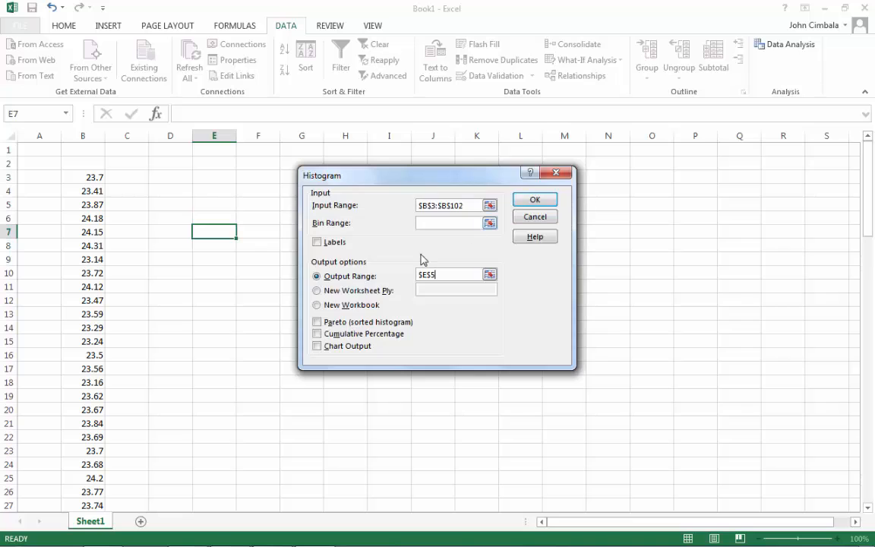
click(316, 346)
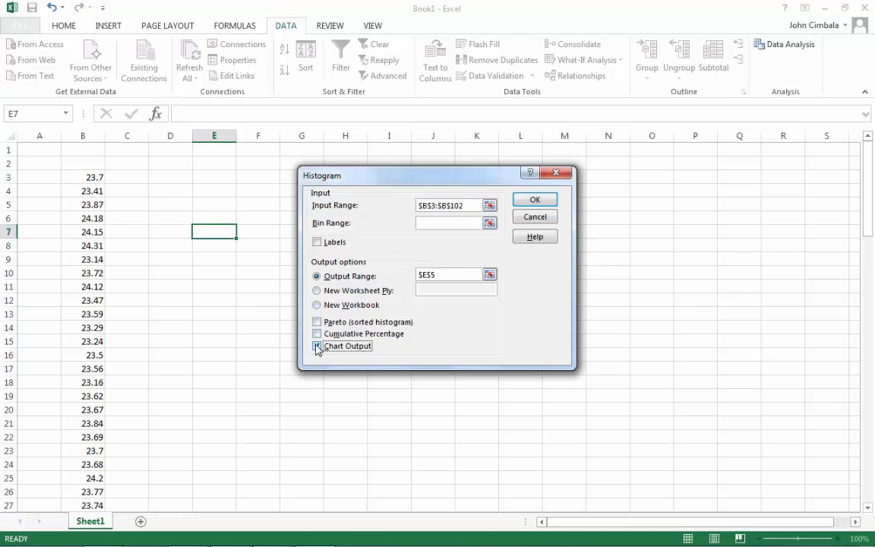
click(527, 202)
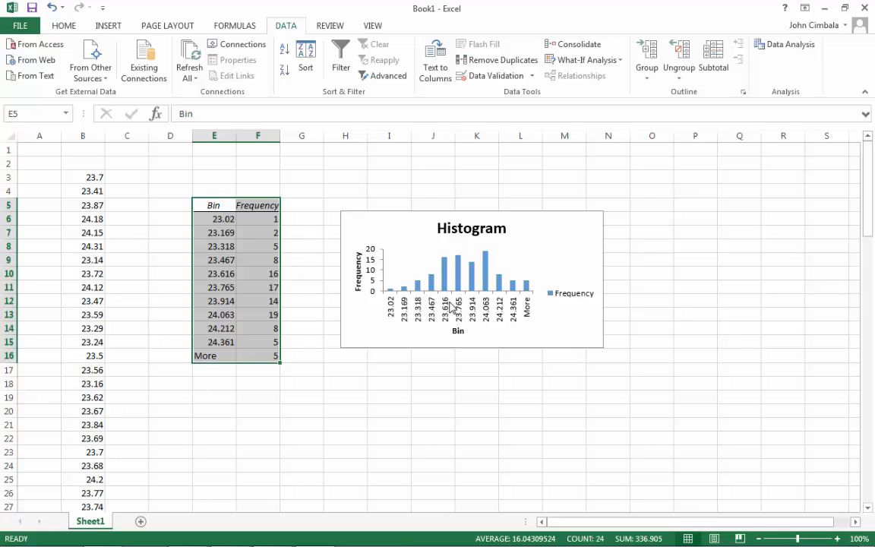
Enter the heading "my bins" in cell E19, below the generated frequency table
mouse_move(445, 264)
click(223, 395)
text(my bins)
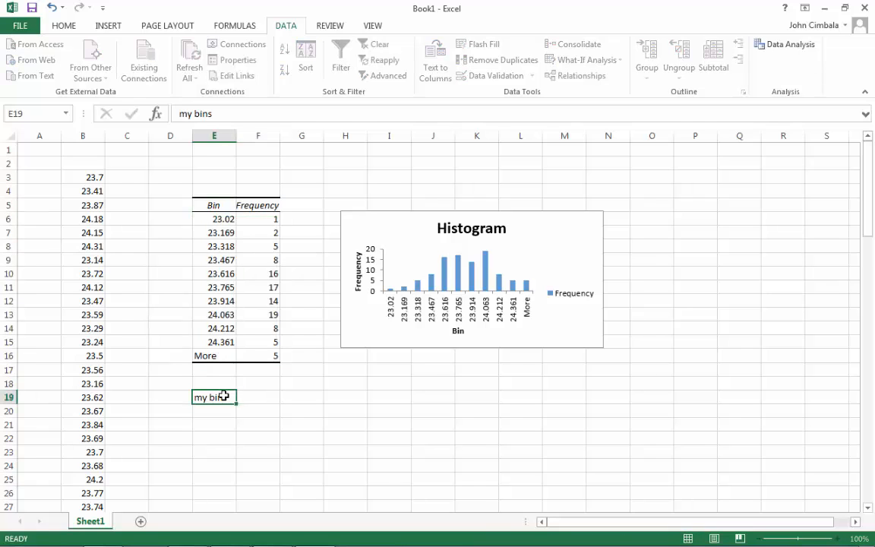
key(Return)
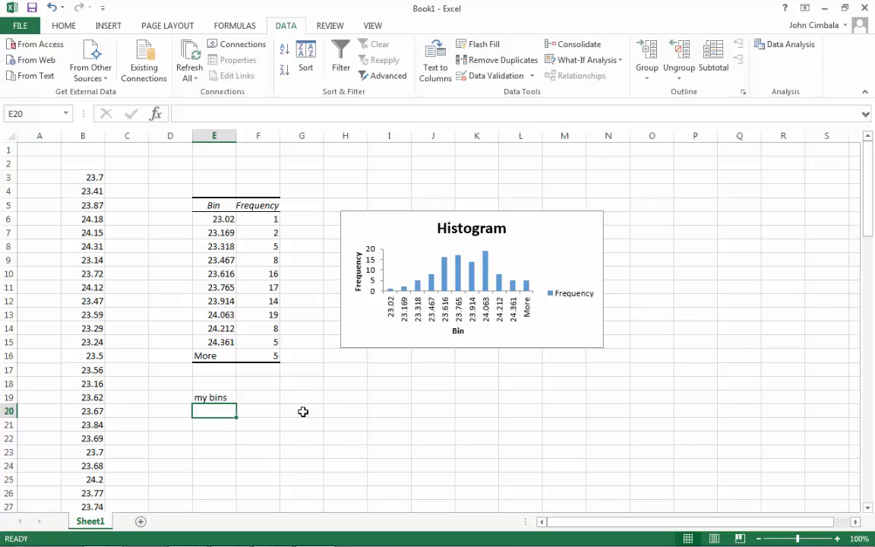
Enter 23 and 23.2 in E20 and E21, and extend the series down to 24.6 in E28
text(23)
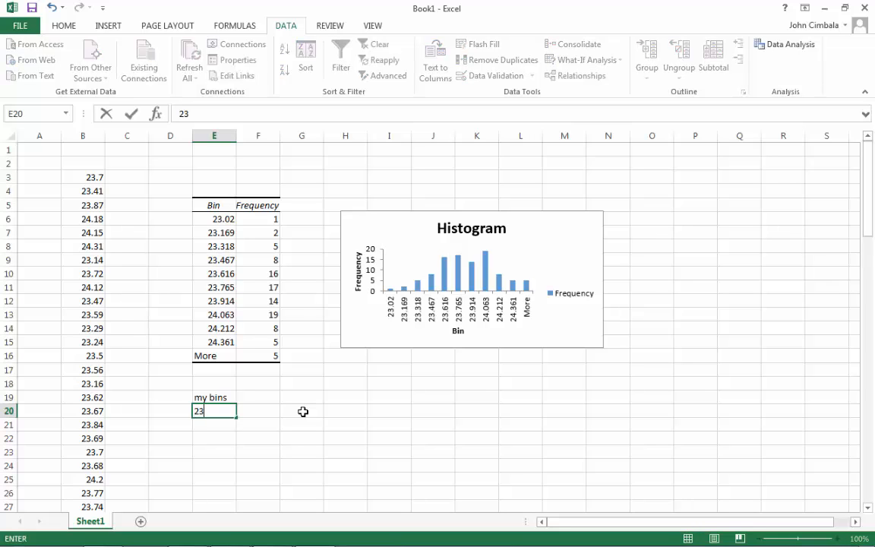
key(Return)
text(23.)
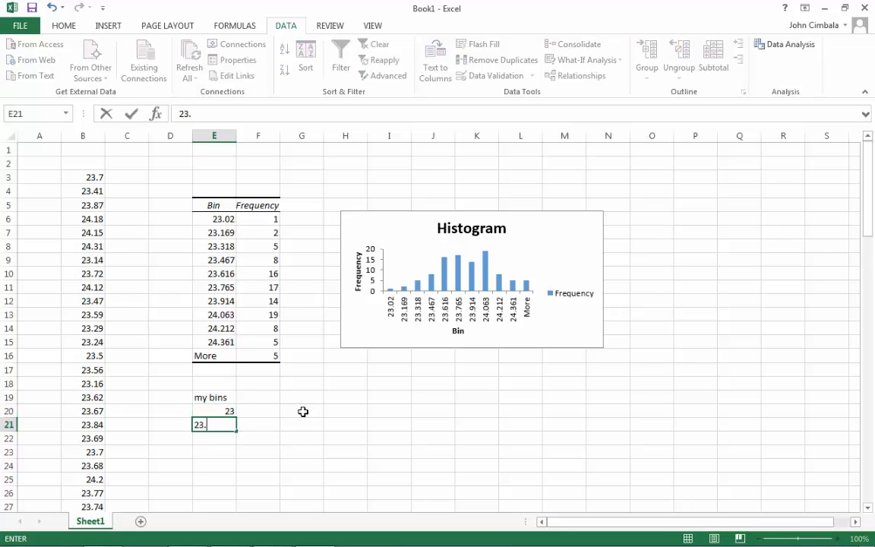
text(2)
key(Return)
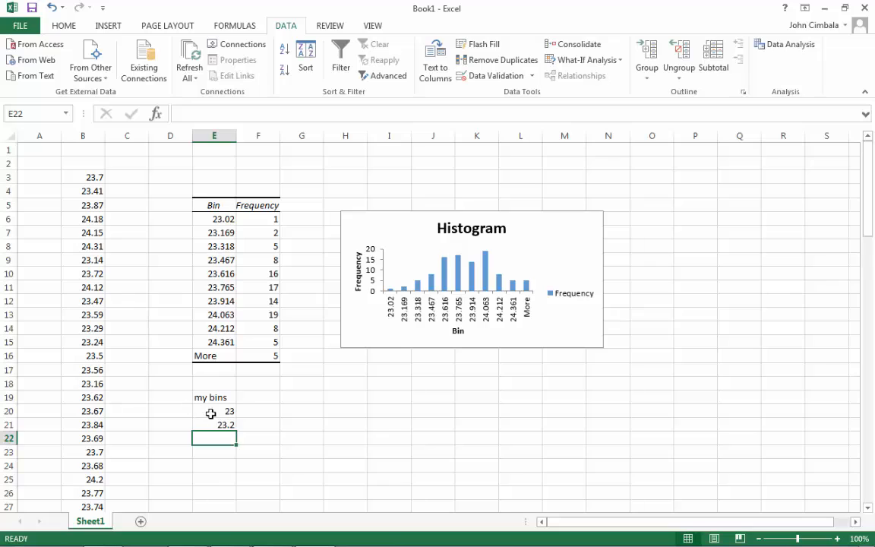
drag(212, 411, 232, 456)
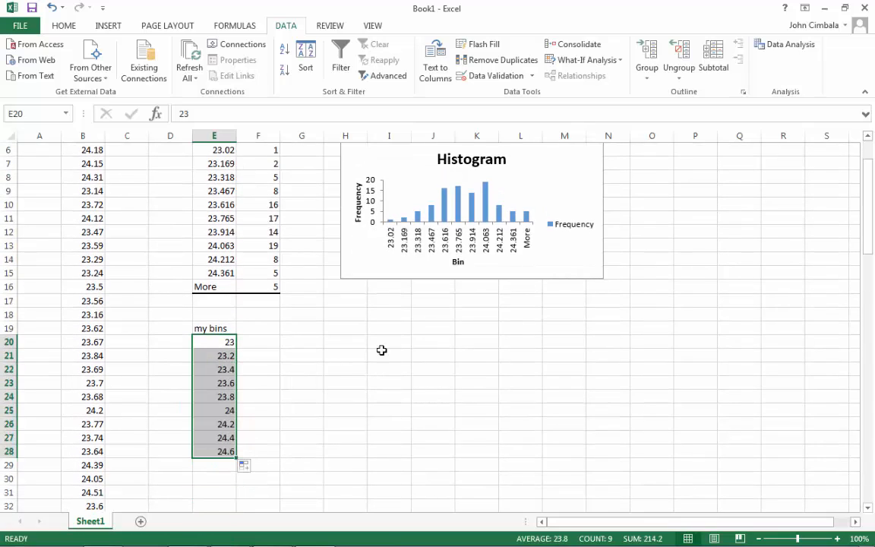
Start the Histogram analysis again and set its output range to $G$19
click(793, 45)
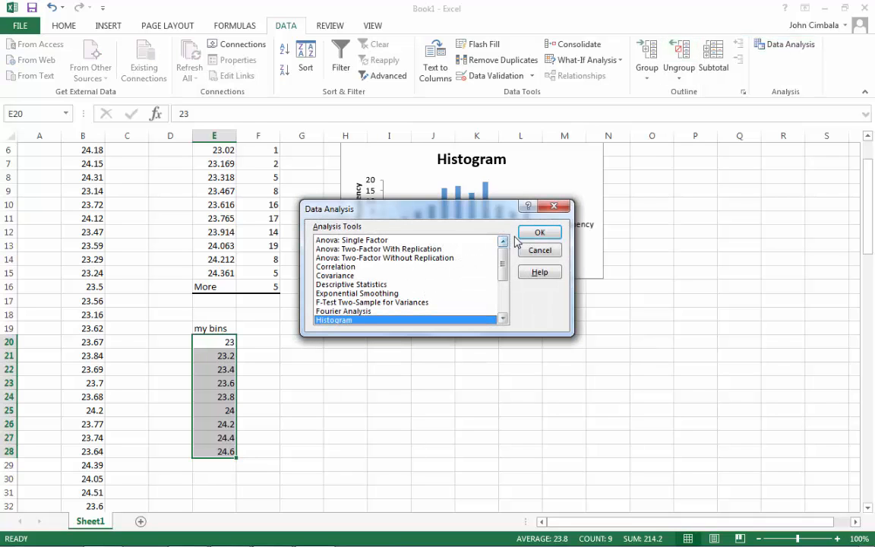
click(538, 233)
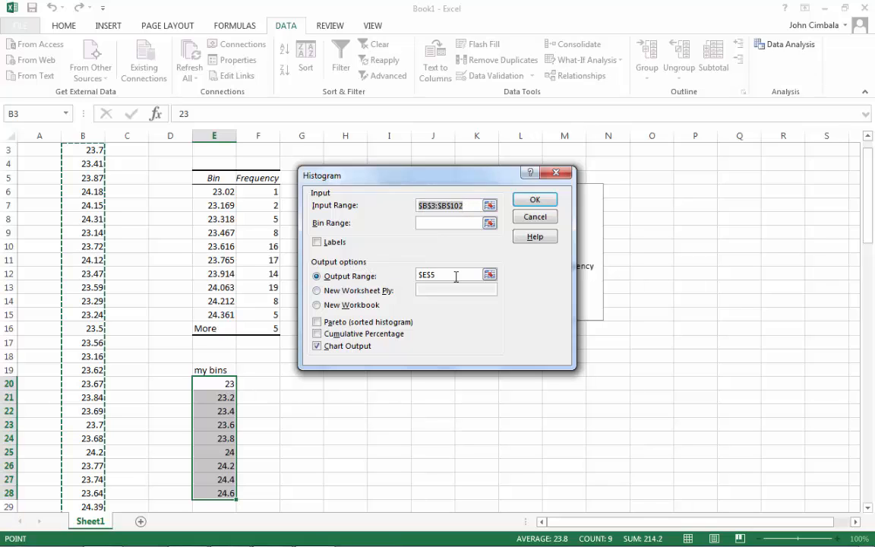
click(490, 274)
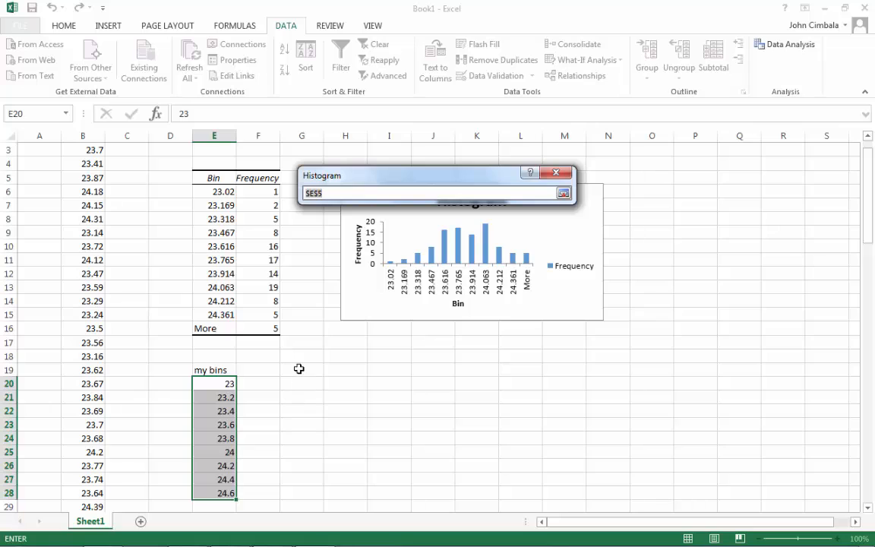
click(299, 369)
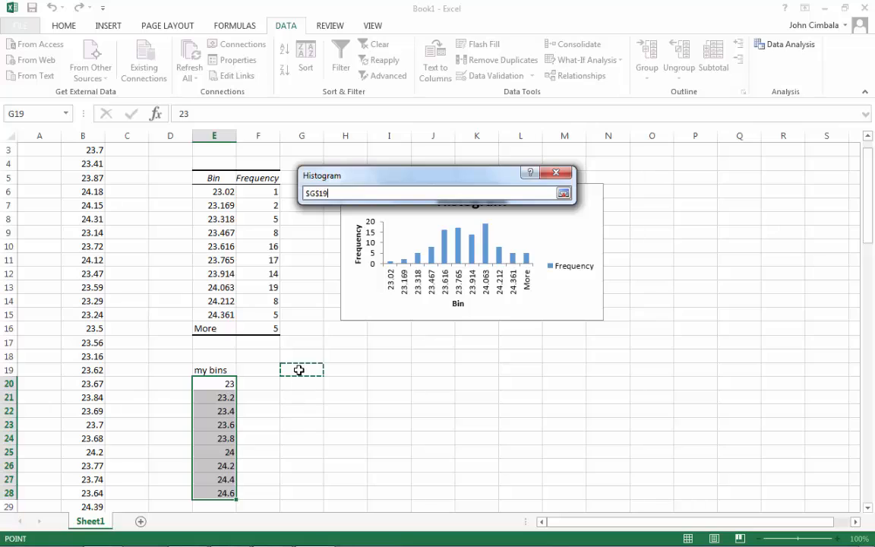
click(563, 195)
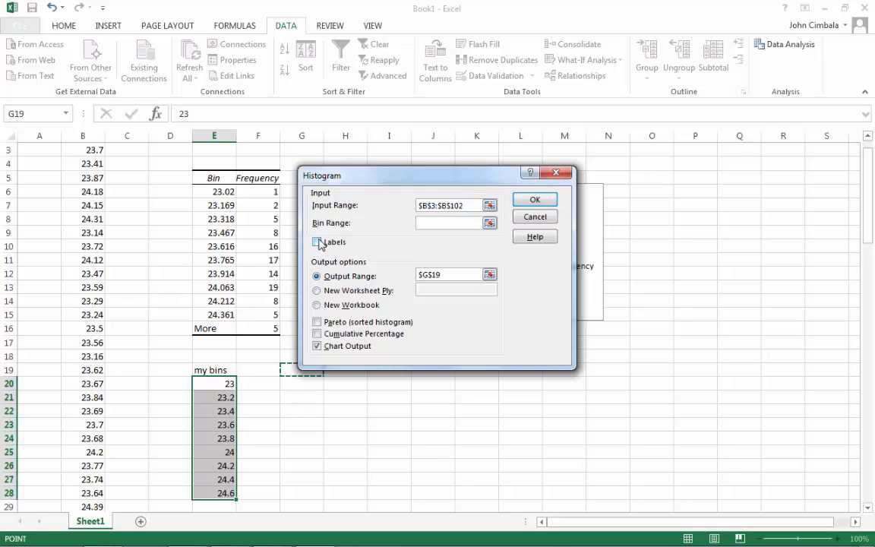
Set the bin range to $E$20:$E$28 and generate the second histogram with its chart
click(490, 223)
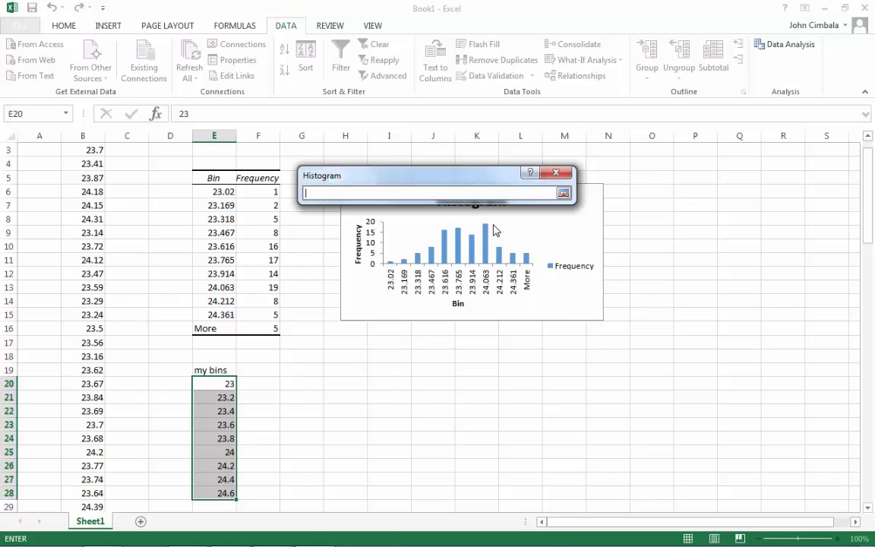
drag(219, 385, 213, 495)
click(563, 195)
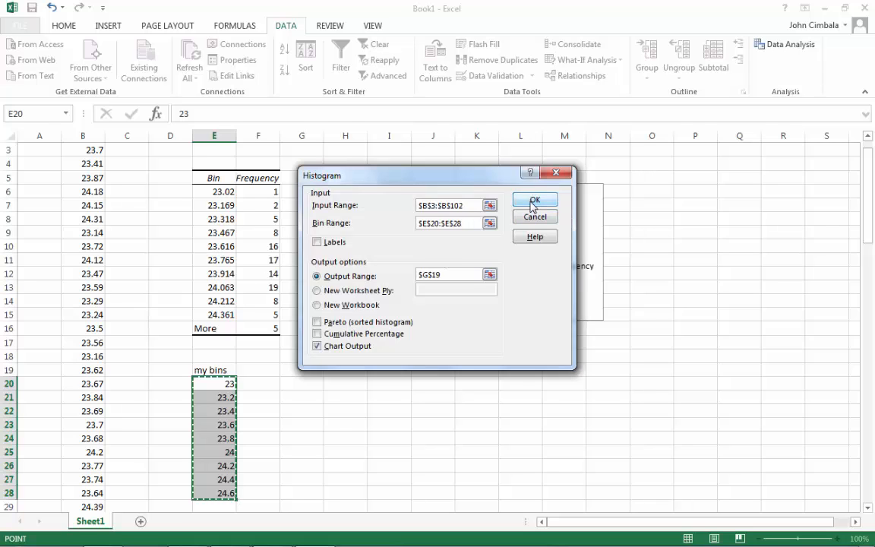
click(534, 202)
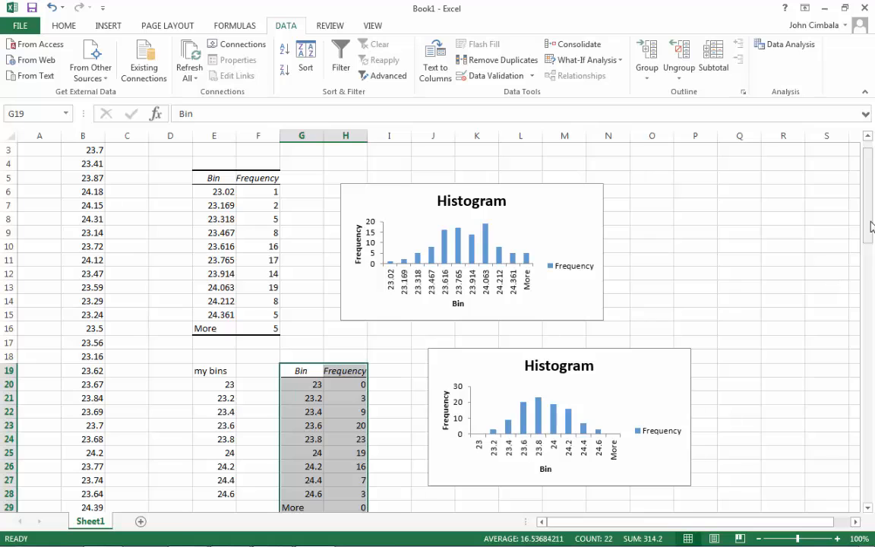
Format the custom bin values in E20:E28 as Number with 1 decimal place
scroll(834, 282, down, 2)
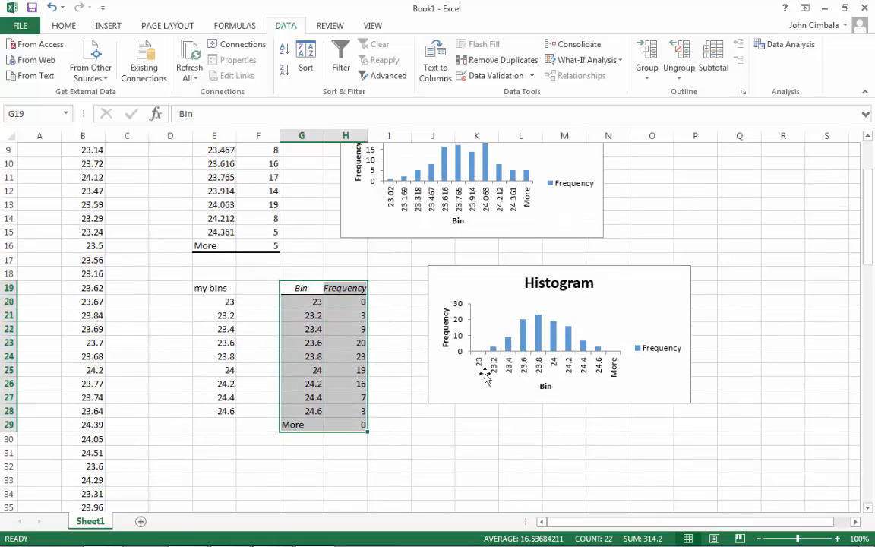
drag(222, 302, 222, 410)
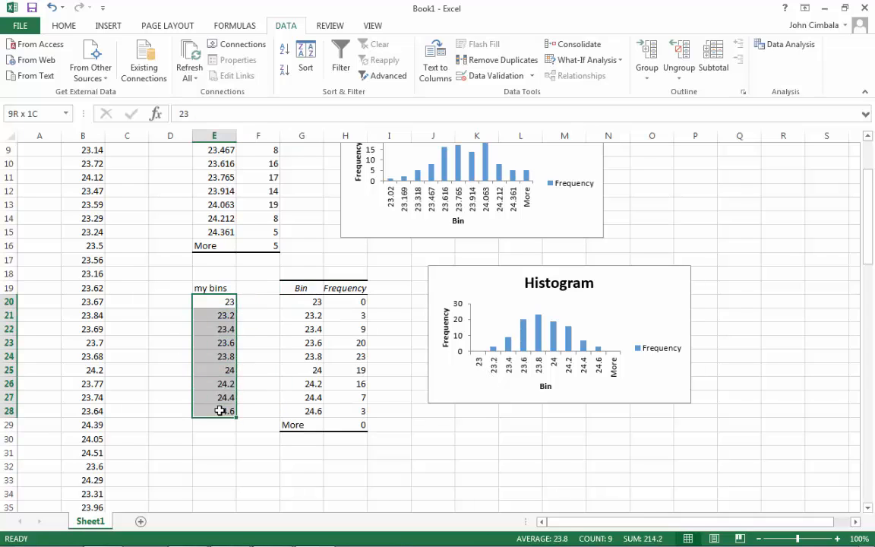
right_click(215, 341)
click(249, 287)
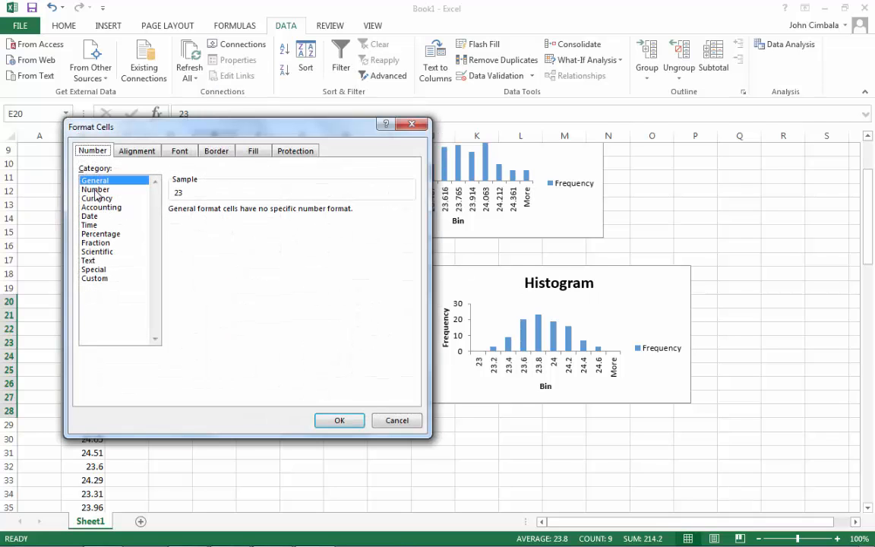
click(99, 189)
click(262, 215)
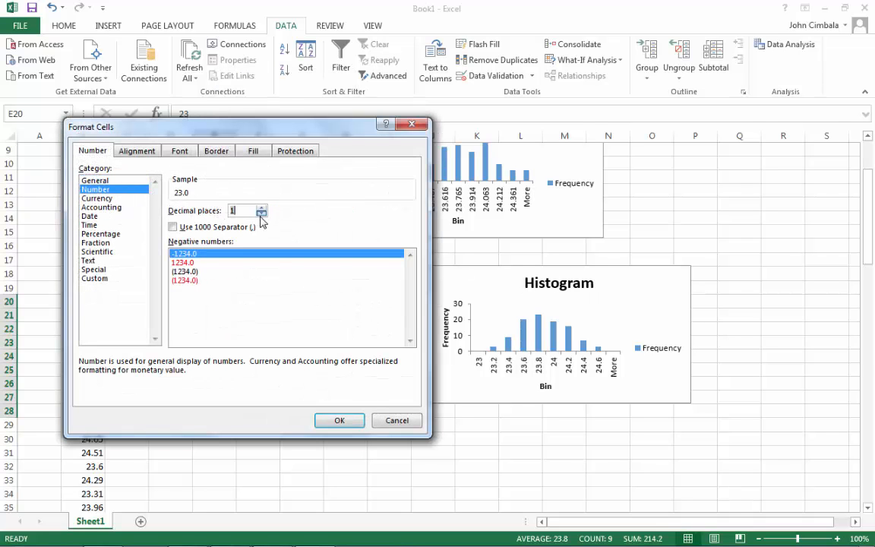
click(337, 420)
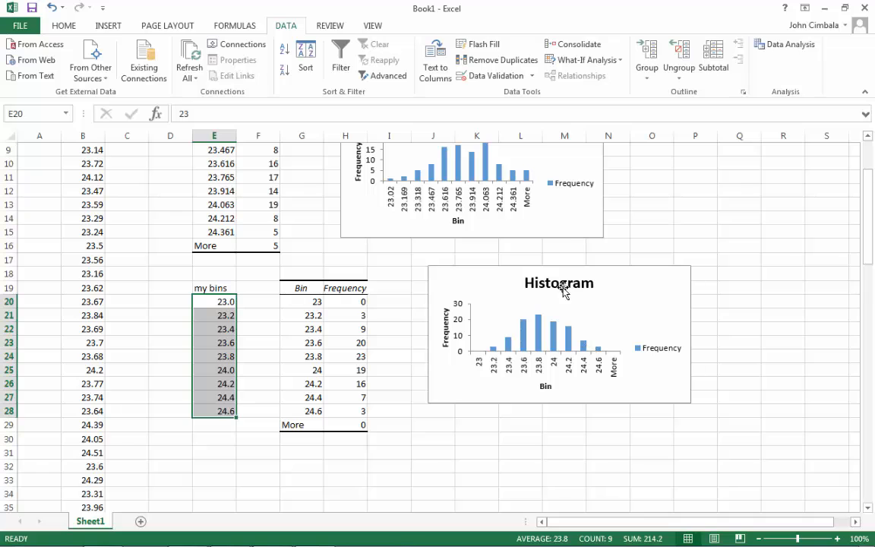
Delete the second histogram chart and rerun the Histogram analysis with the same ranges, overwriting the existing output at $G$19
click(507, 282)
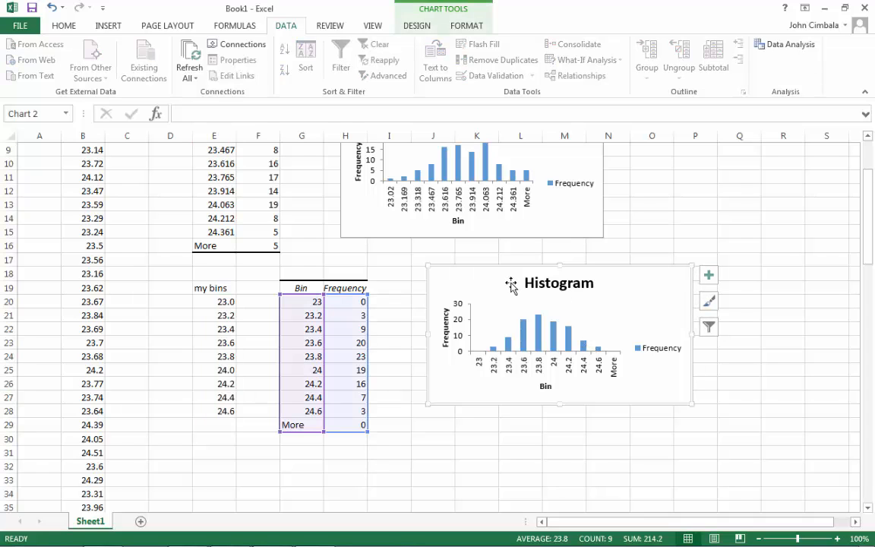
key(Delete)
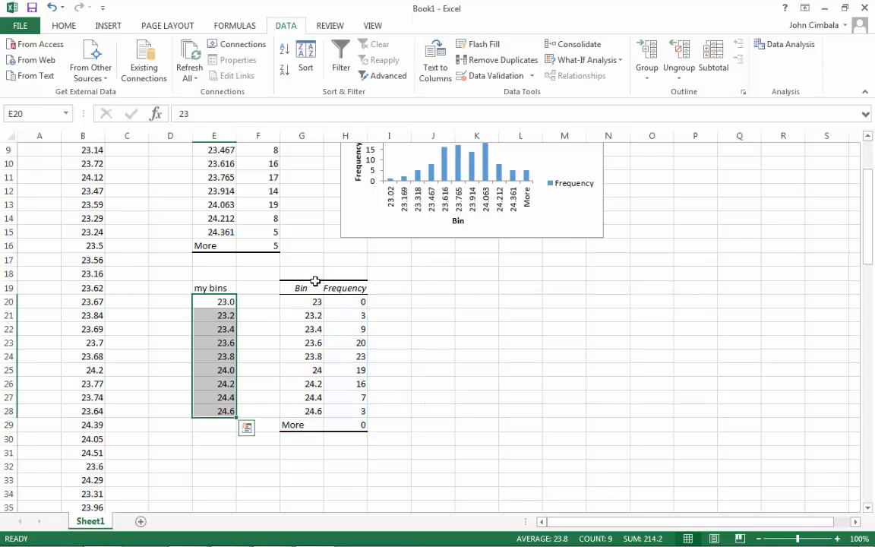
click(767, 44)
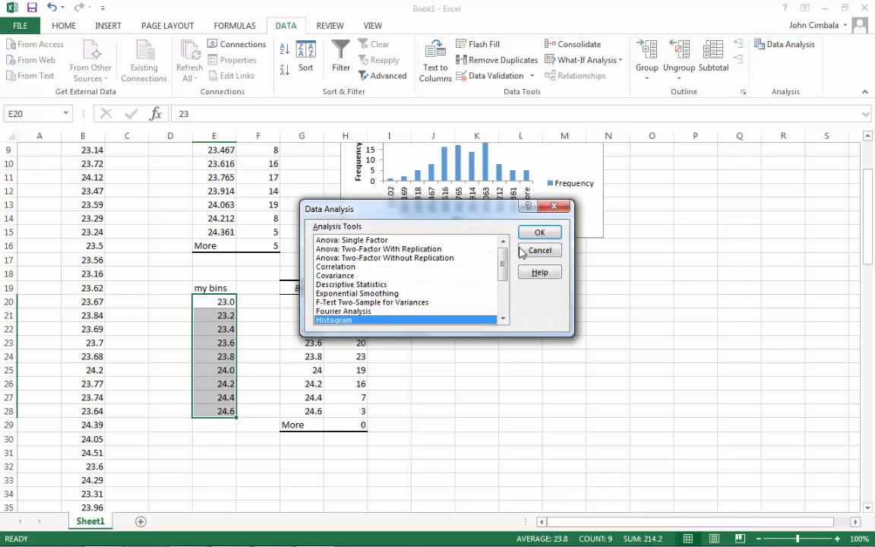
click(534, 232)
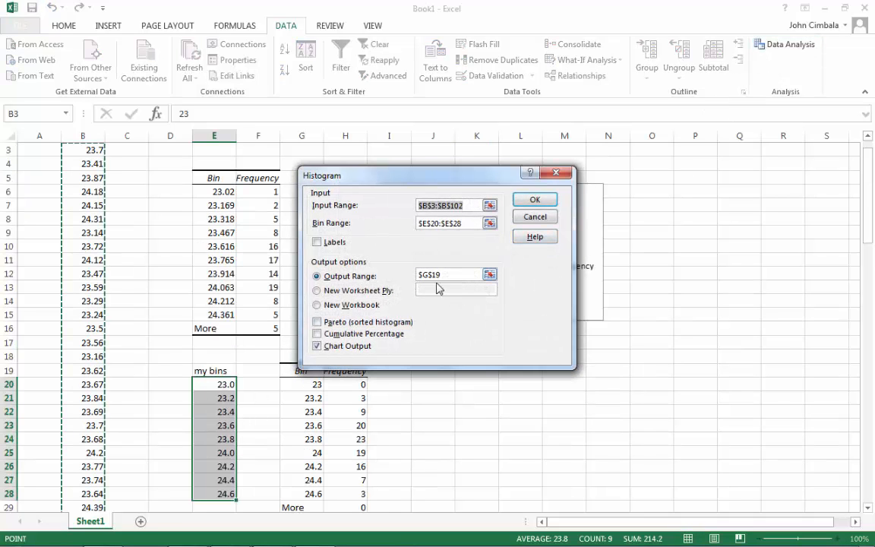
click(530, 200)
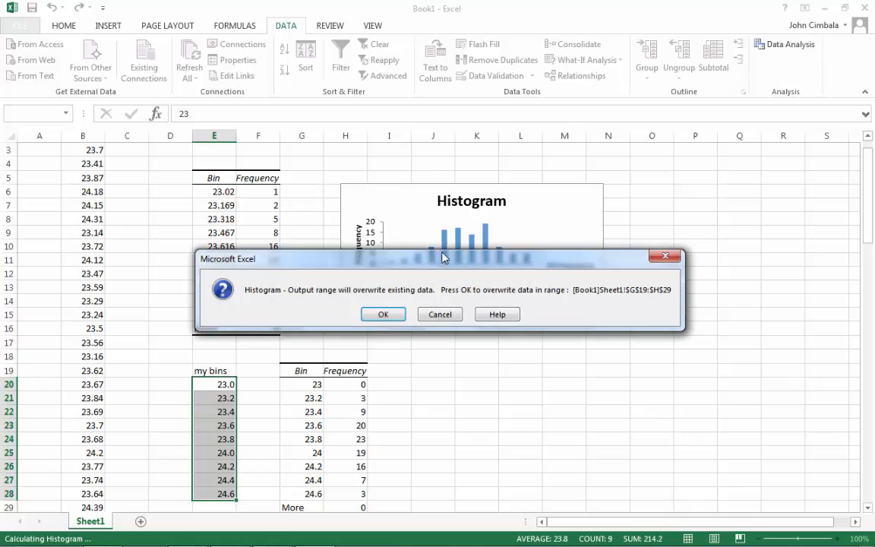
click(383, 314)
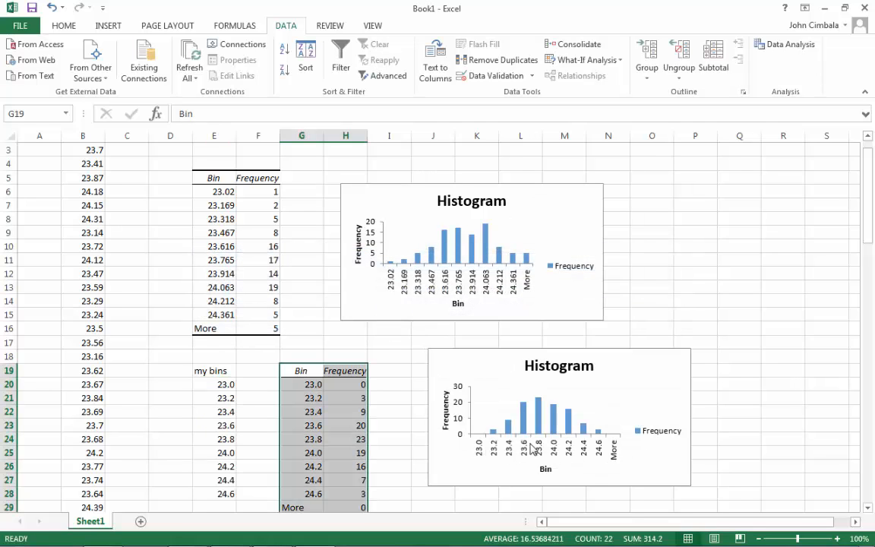
Move the new histogram chart closer to its frequency table and enlarge it to extend through about column Q and row 36
click(506, 363)
drag(506, 363, 472, 369)
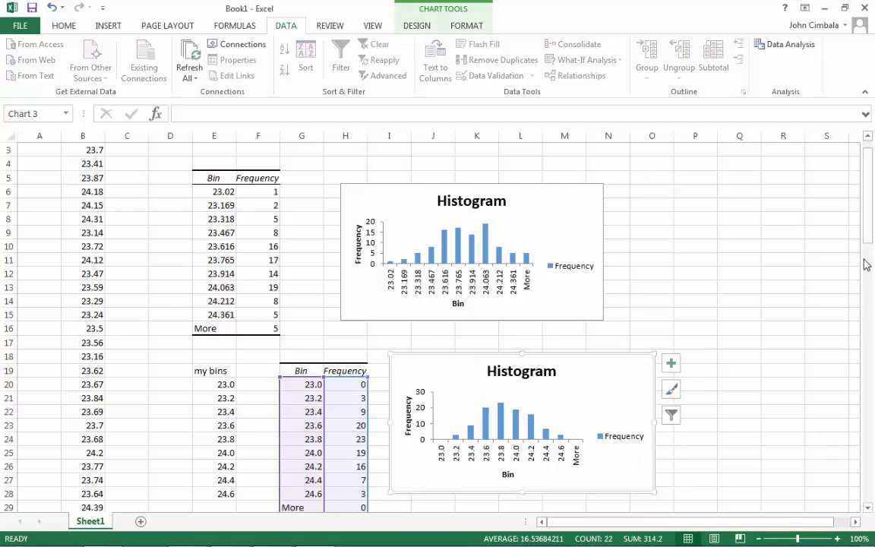
drag(867, 220, 869, 251)
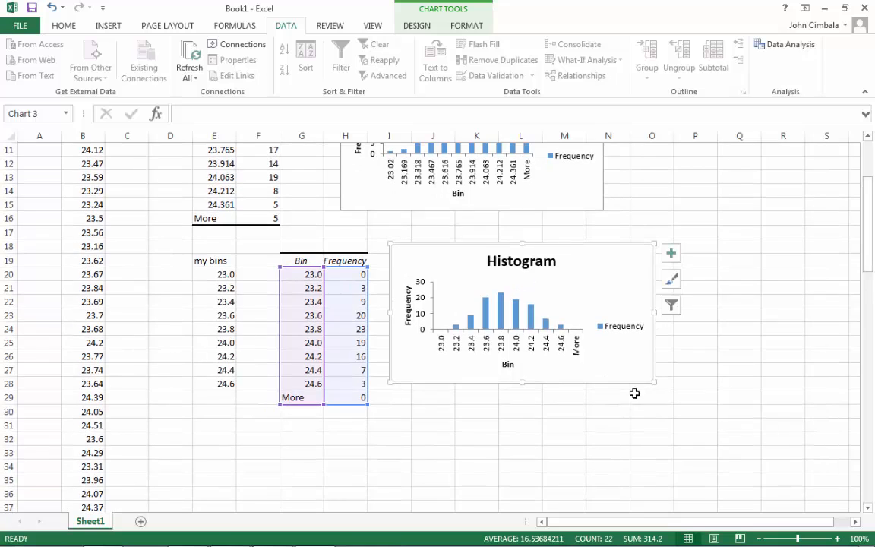
drag(654, 382, 765, 495)
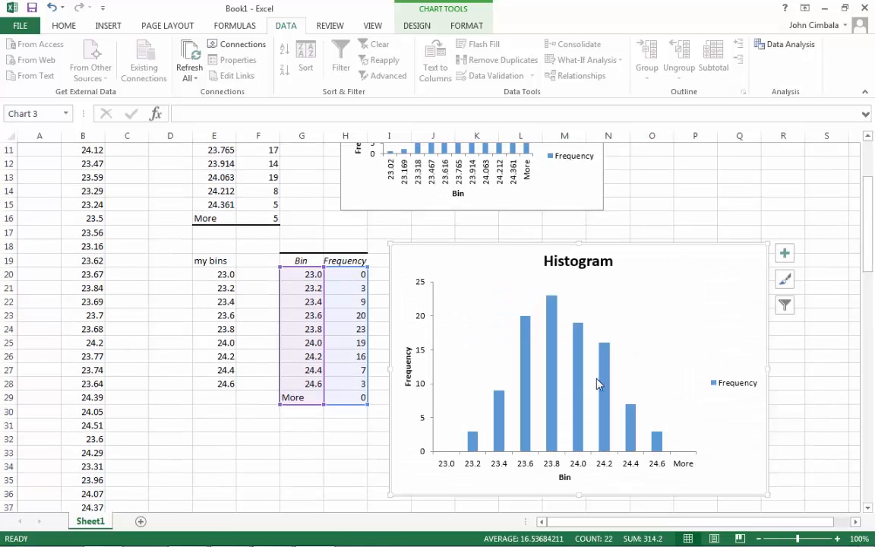
Fill the bars of the enlarged histogram with a custom solid blue, RGB 0, 0, 255
click(550, 342)
right_click(552, 340)
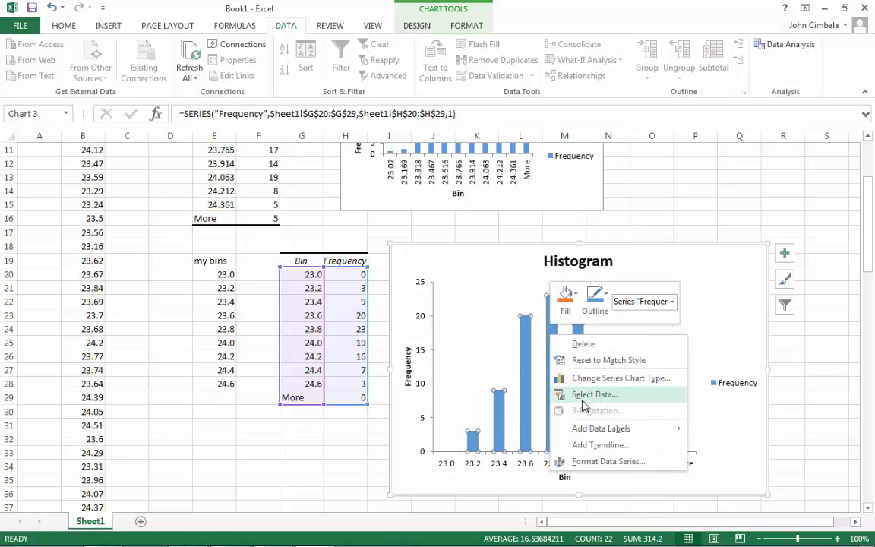
click(597, 463)
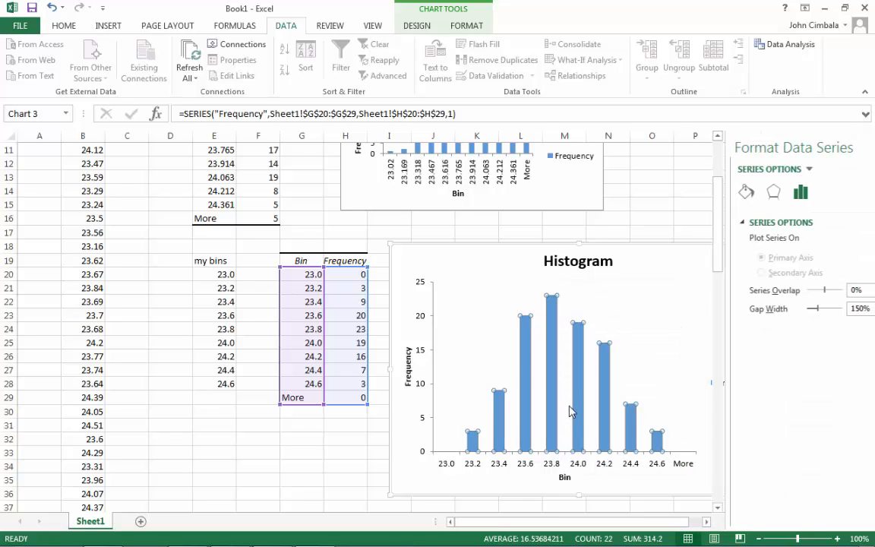
click(703, 195)
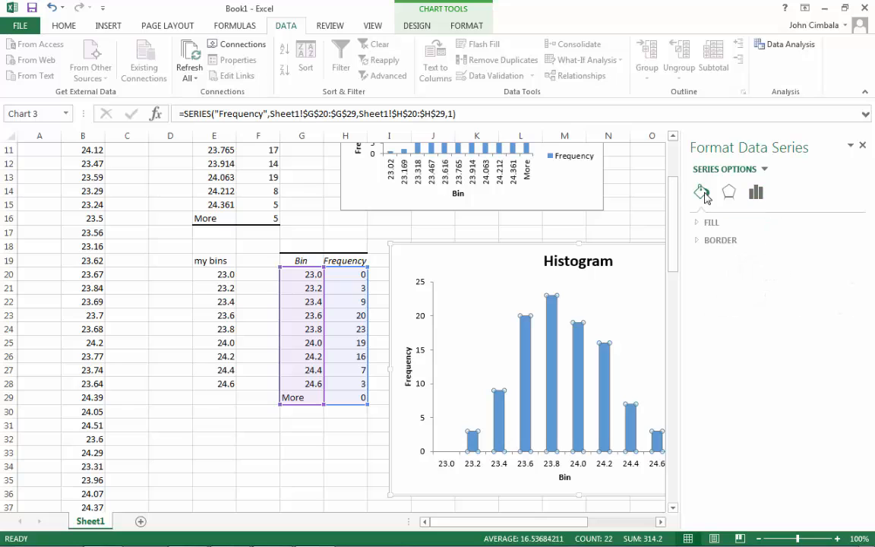
click(709, 222)
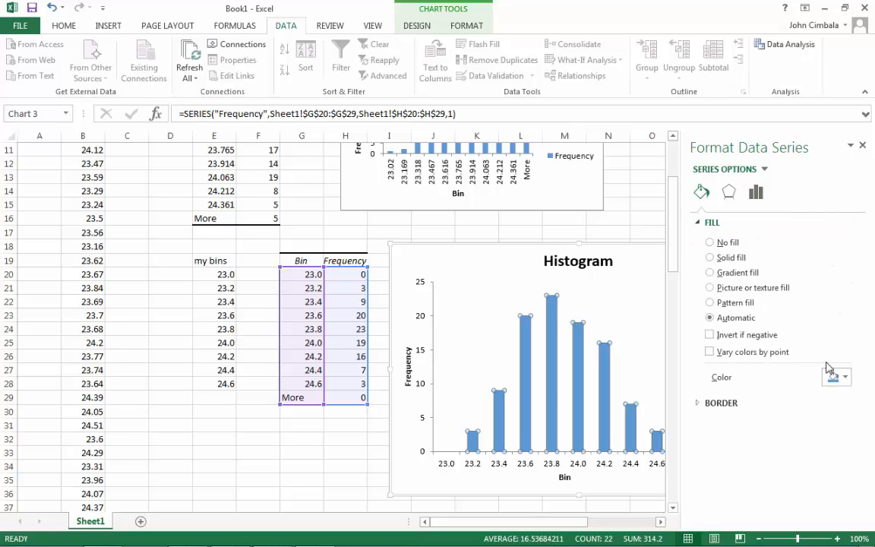
click(835, 376)
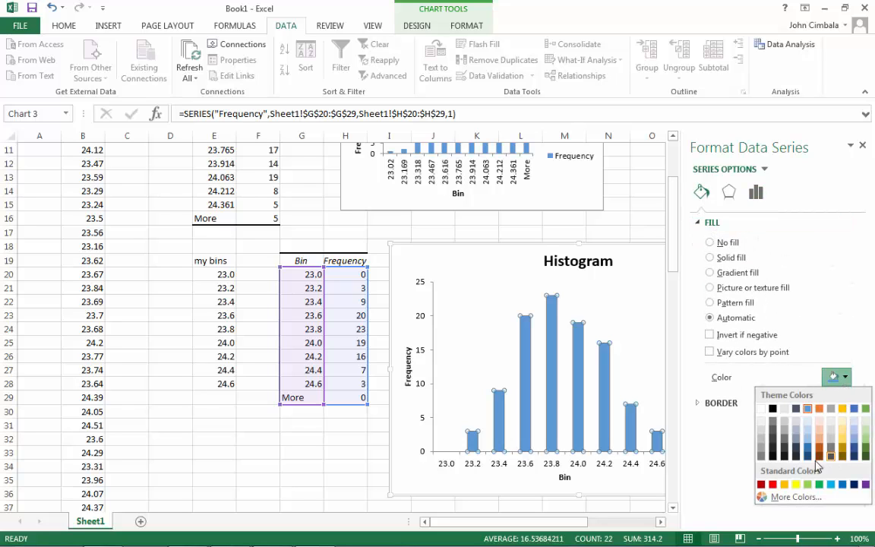
click(794, 496)
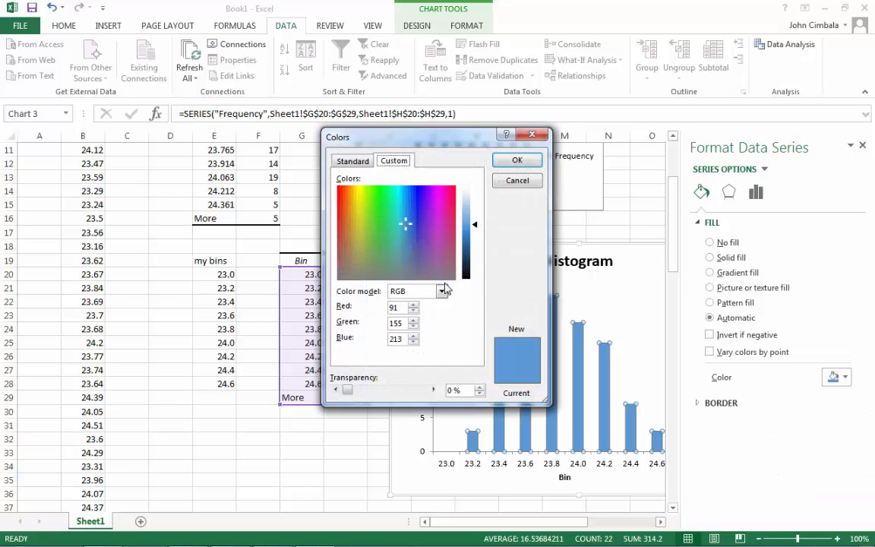
drag(401, 307, 344, 291)
text(0)
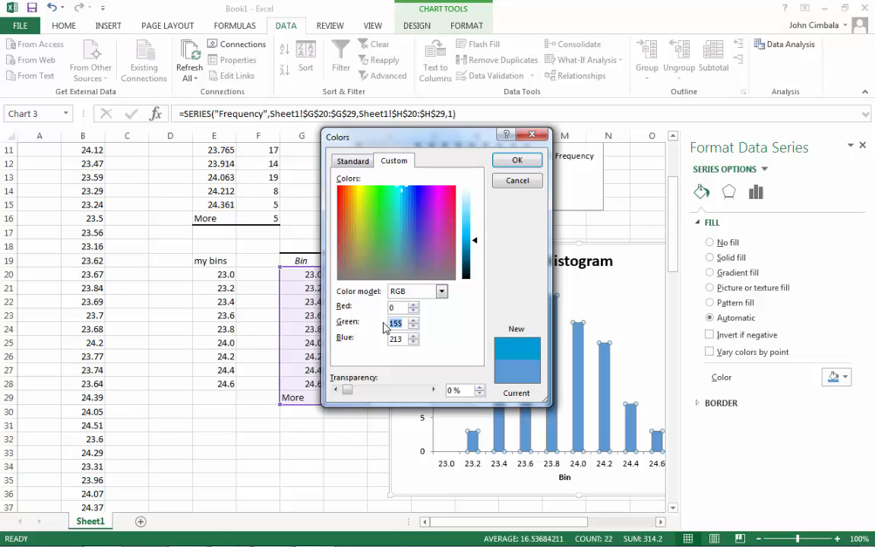
text(0)
drag(402, 338, 381, 335)
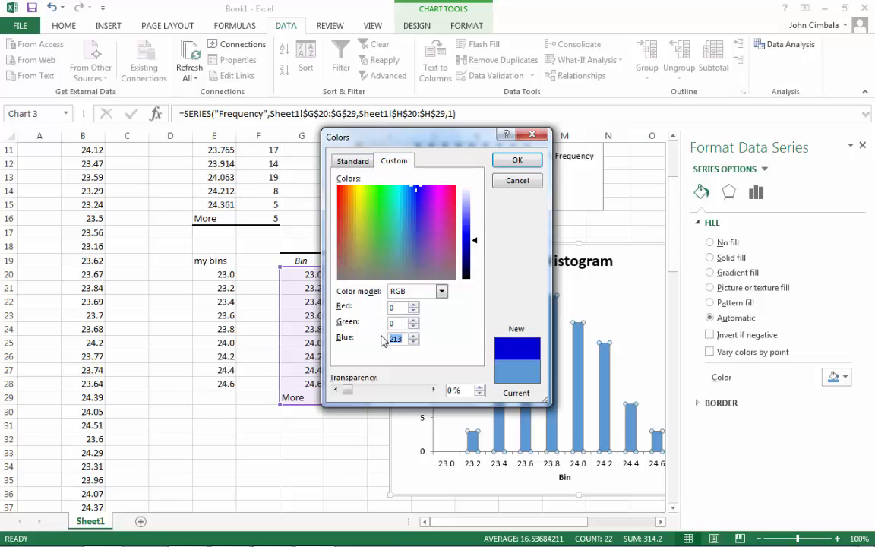
text(255)
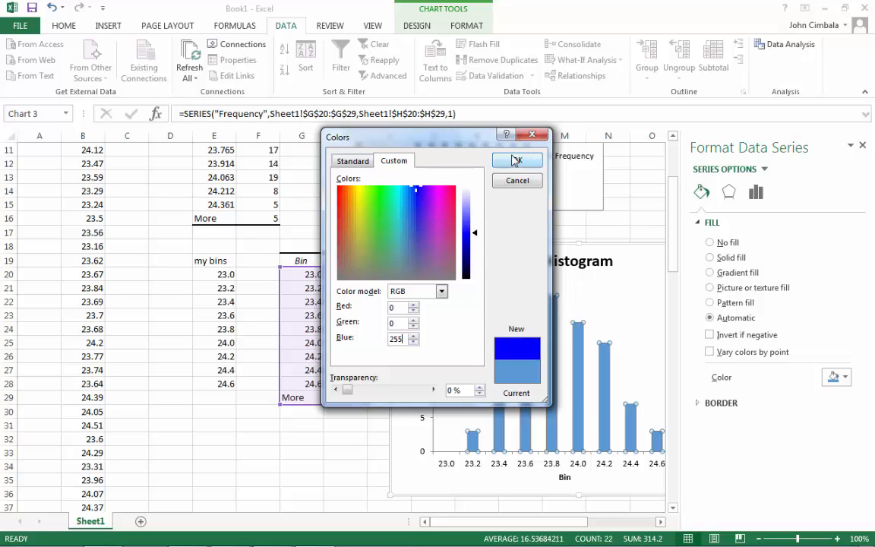
click(515, 160)
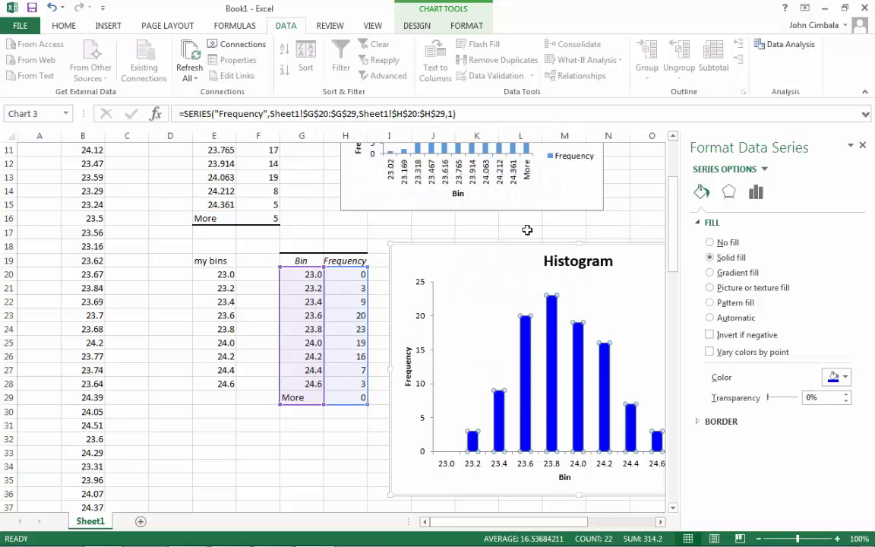
Set the gap width of the blue histogram bars to 5% and close the series formatting
right_click(555, 328)
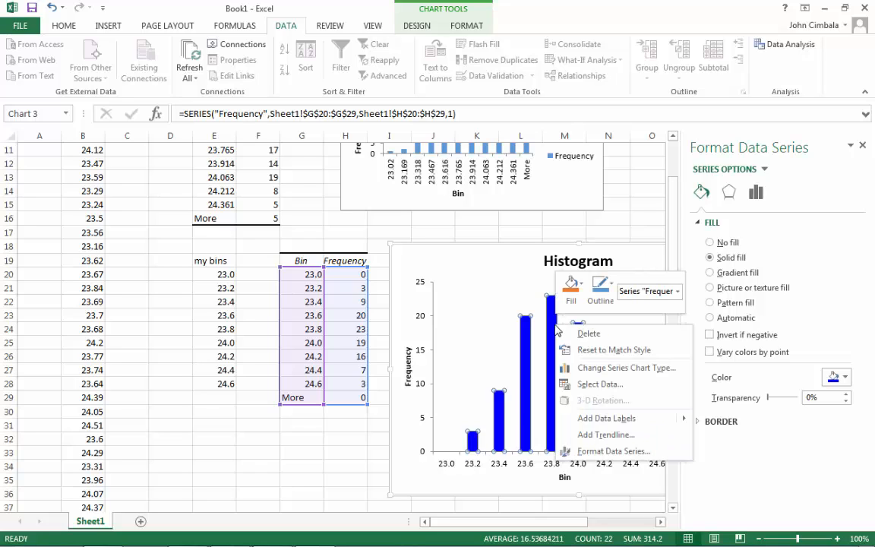
click(607, 450)
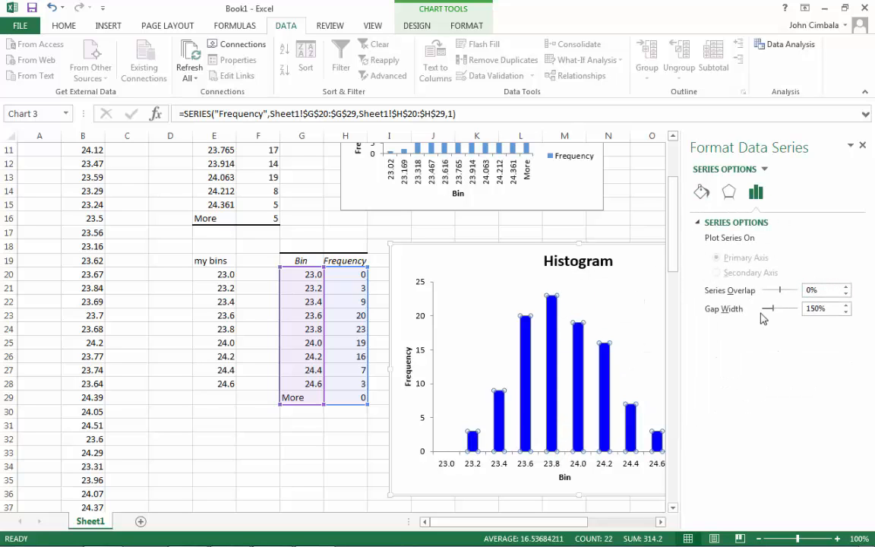
drag(774, 310, 765, 311)
click(846, 305)
click(846, 305)
click(846, 305)
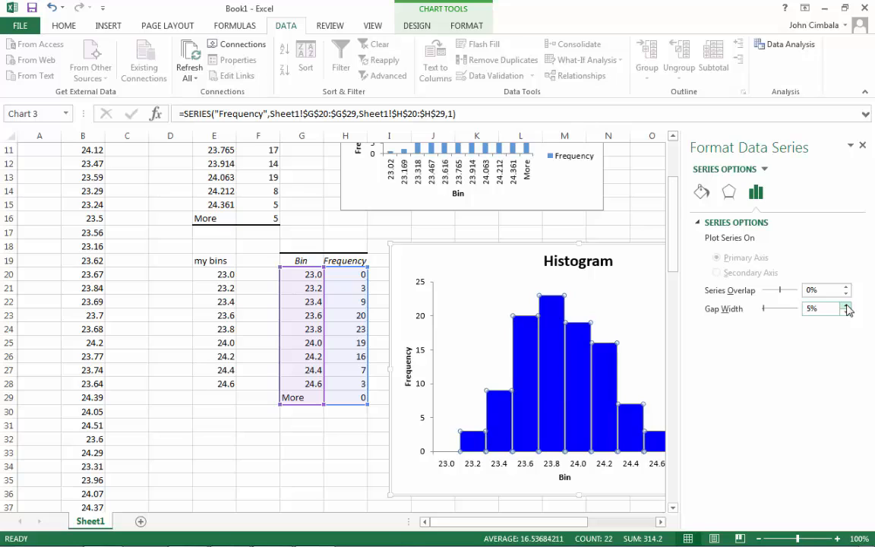
mouse_move(548, 413)
click(864, 146)
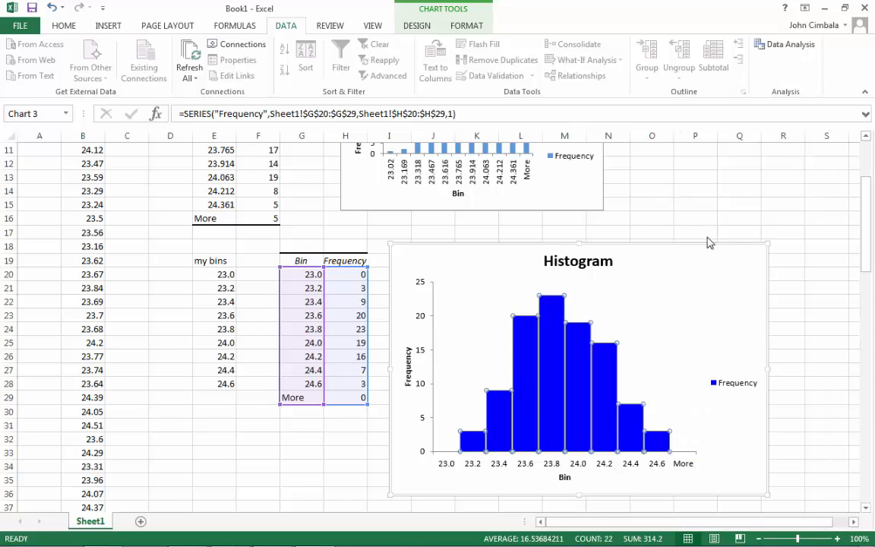
Delete the Frequency legend and the Histogram title from the enlarged chart
click(734, 388)
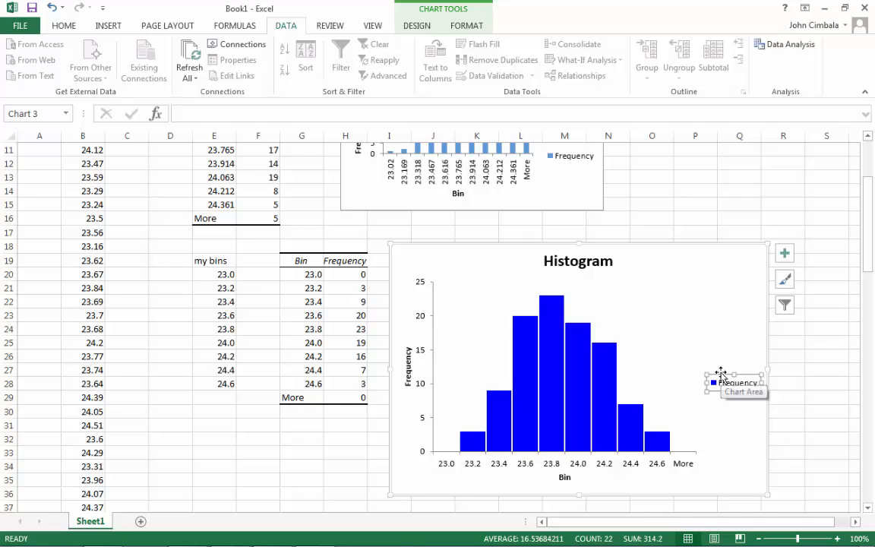
key(Delete)
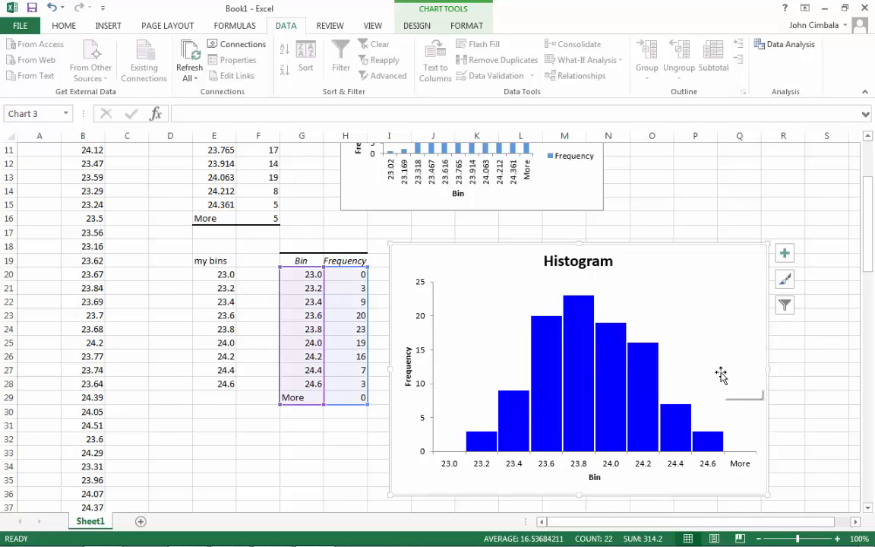
click(579, 266)
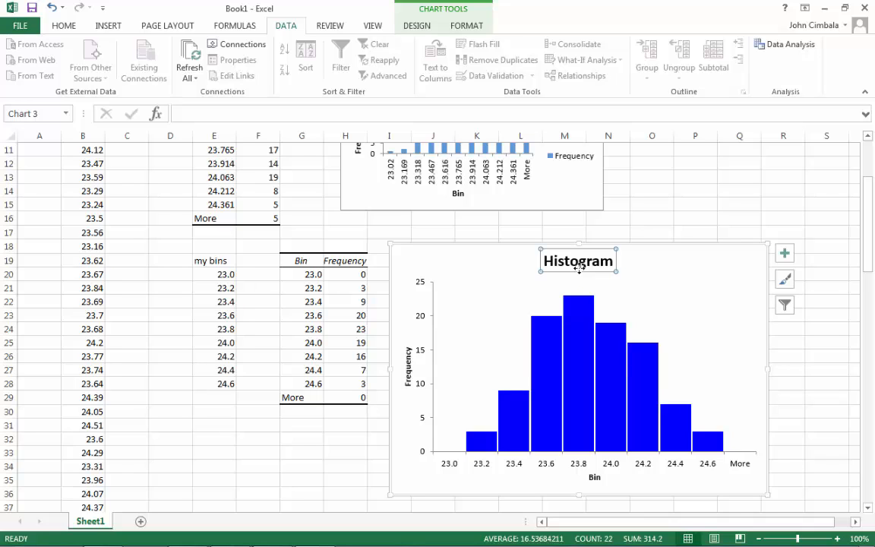
key(Delete)
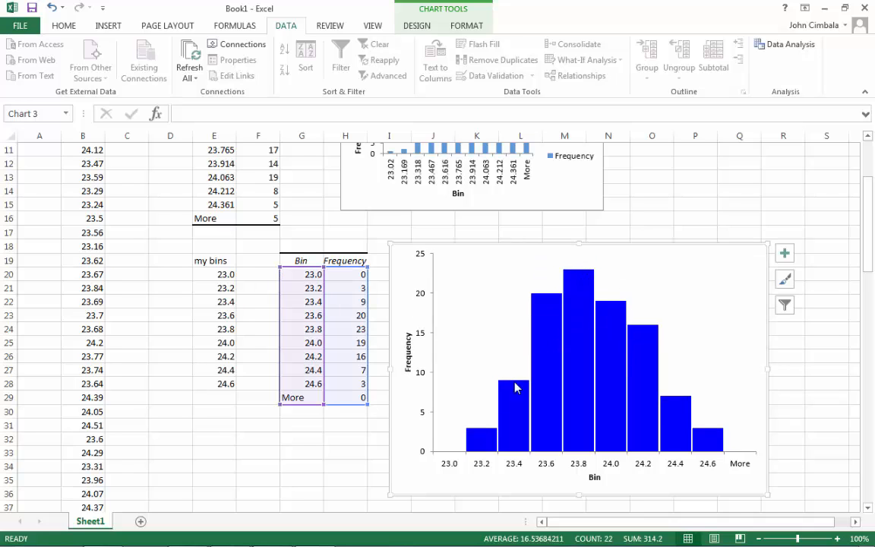
Set the font size of the horizontal axis bin labels on the blue histogram to 12
click(553, 468)
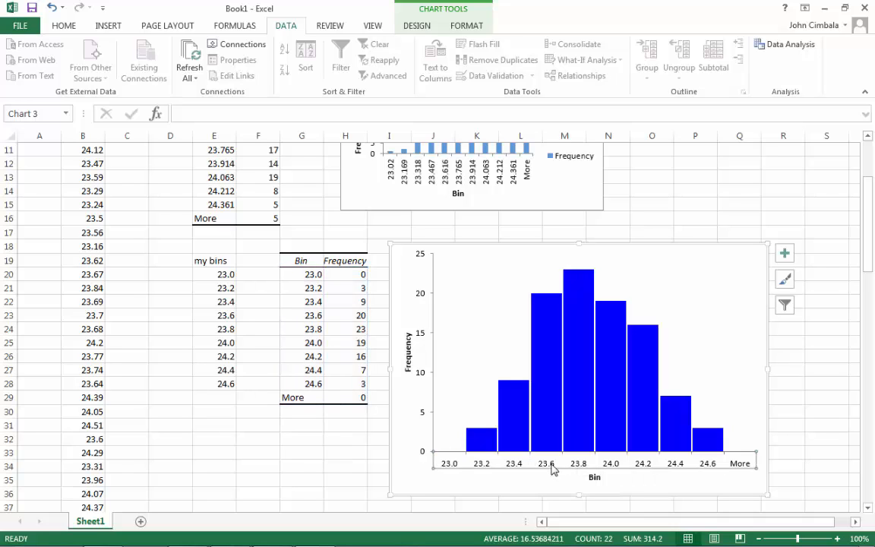
right_click(553, 469)
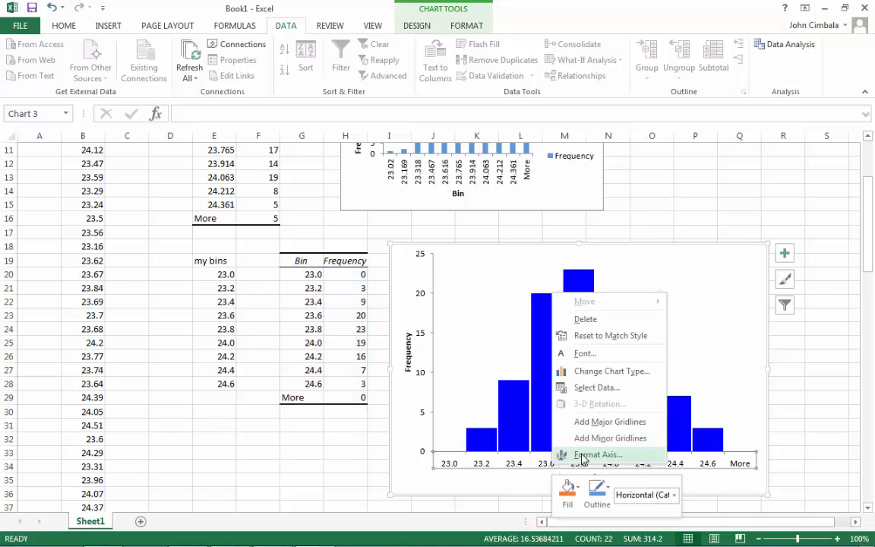
click(543, 464)
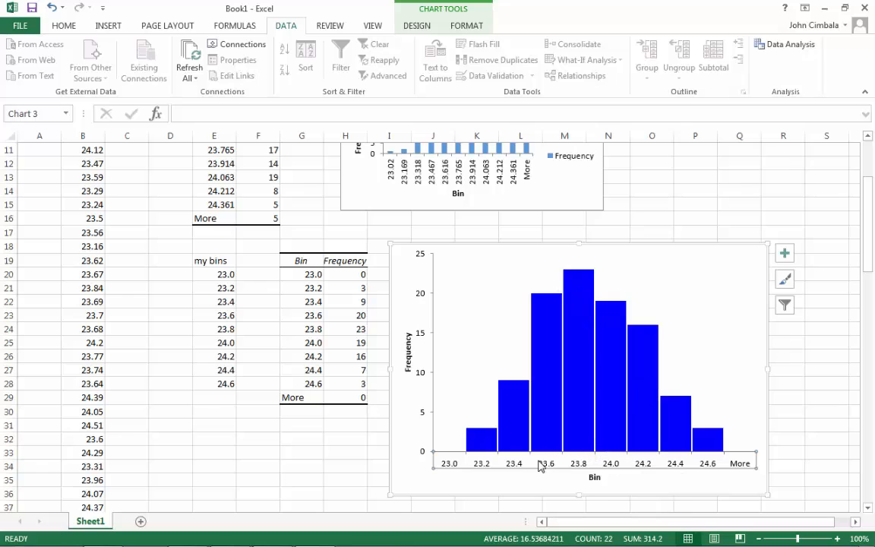
right_click(514, 466)
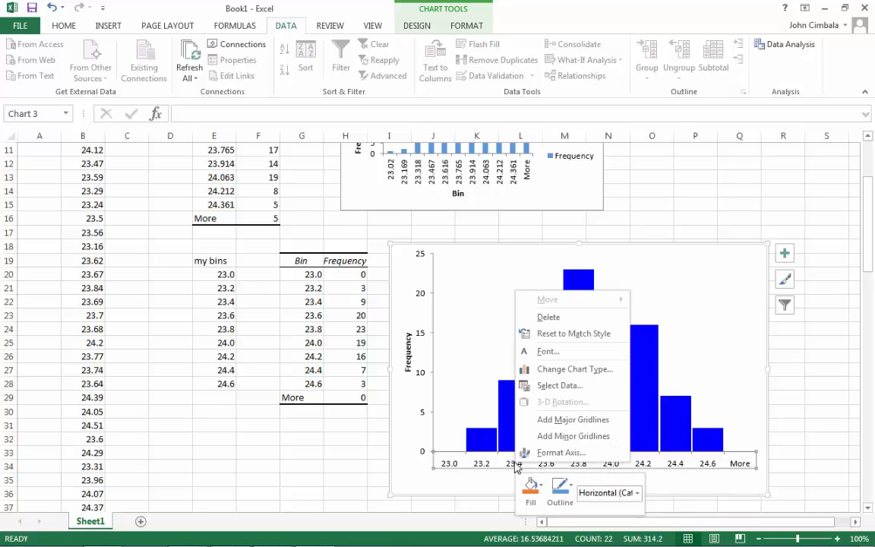
click(555, 364)
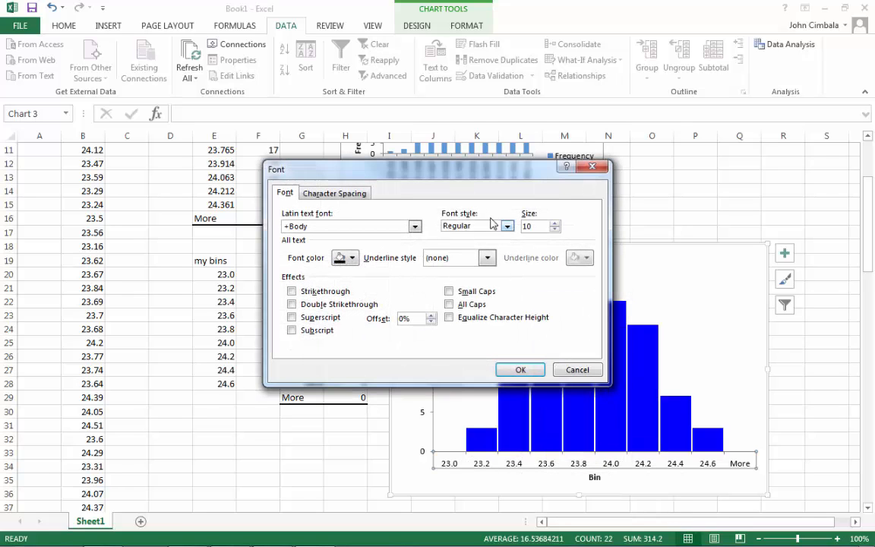
text(12)
key(Return)
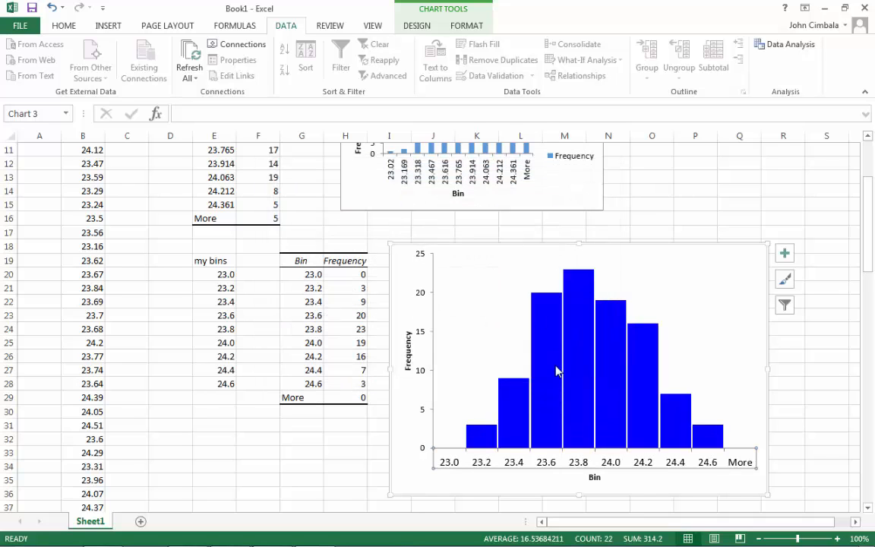
Set the font size of the vertical axis numbers on the blue histogram to 12
click(422, 338)
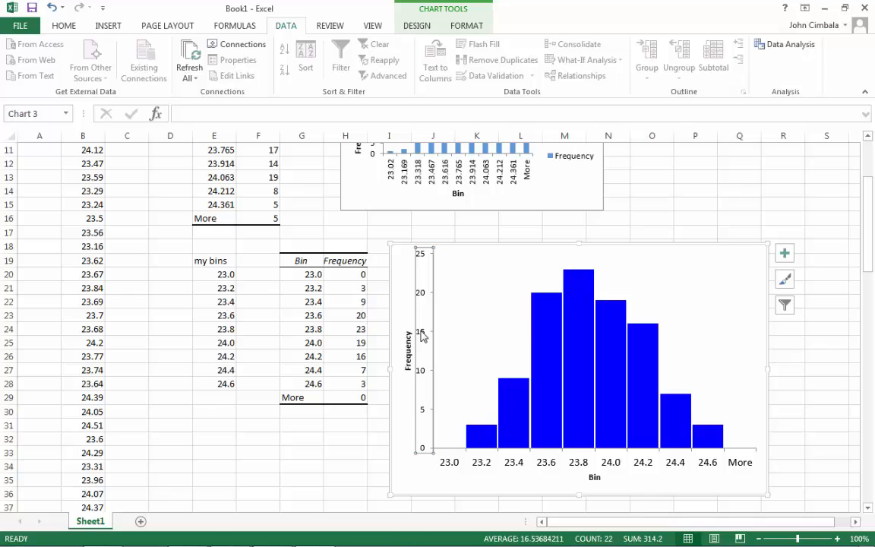
right_click(422, 338)
click(448, 371)
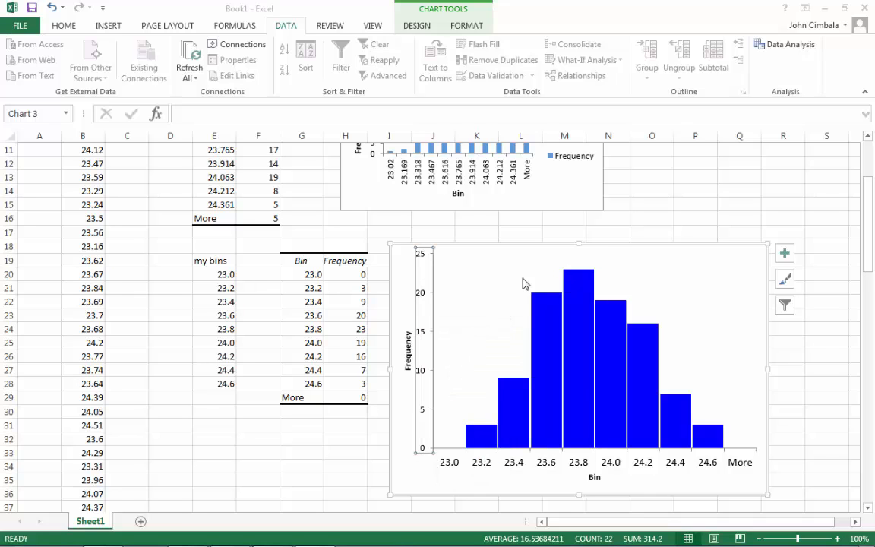
text(12)
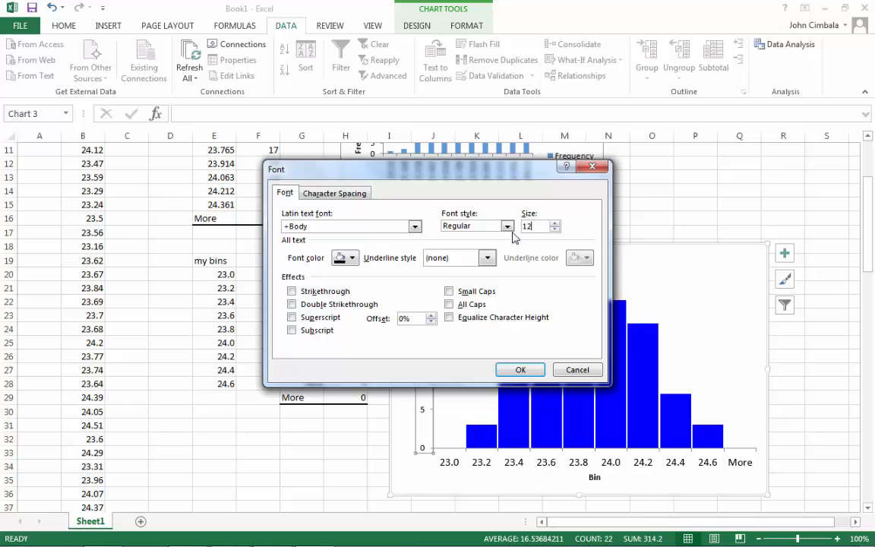
click(520, 369)
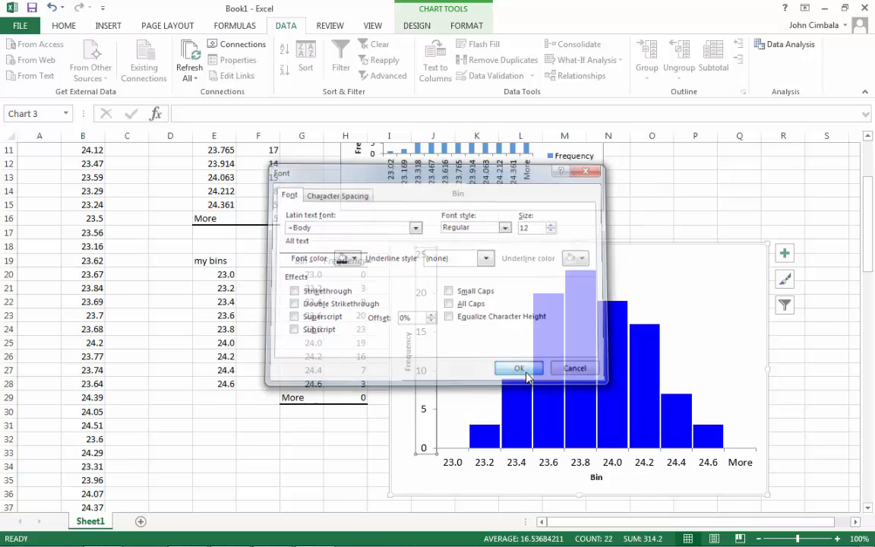
Replace the horizontal axis title Bin with "x (cm)" and italicize the x
click(596, 477)
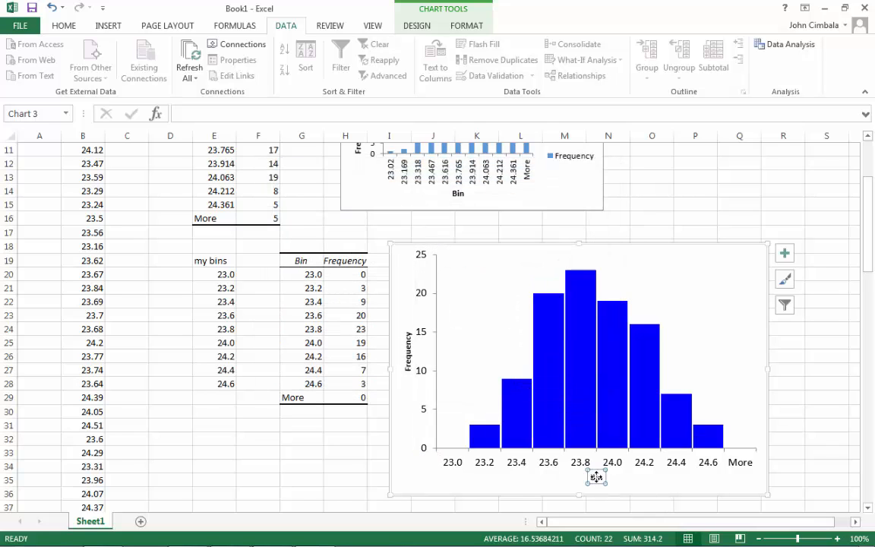
drag(604, 477, 577, 474)
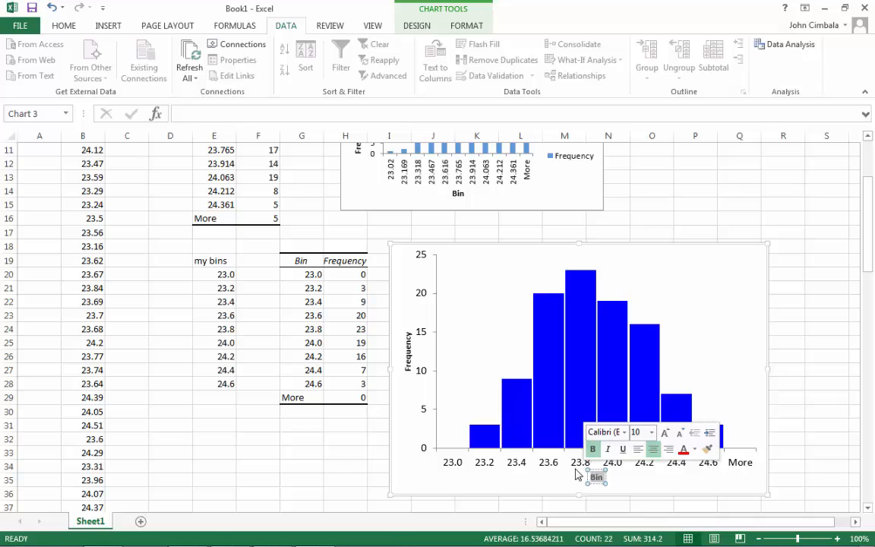
text(x)
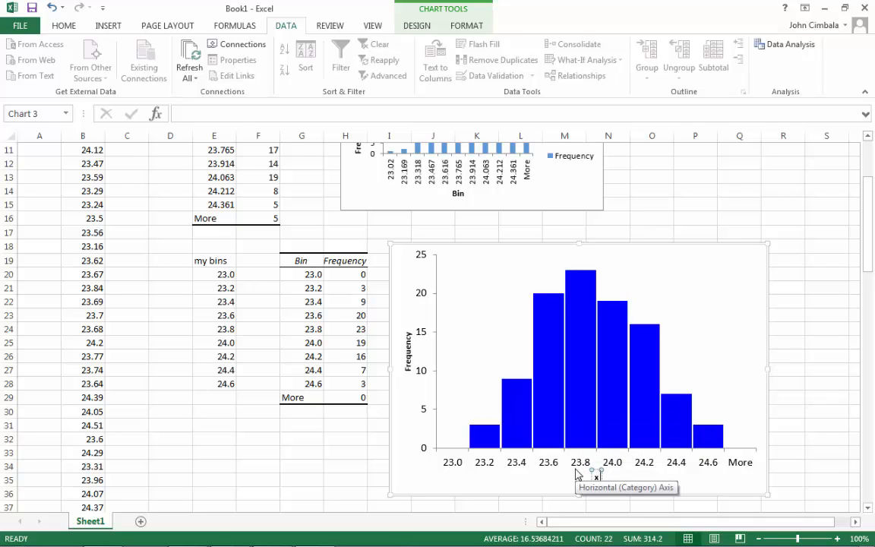
text( (cm))
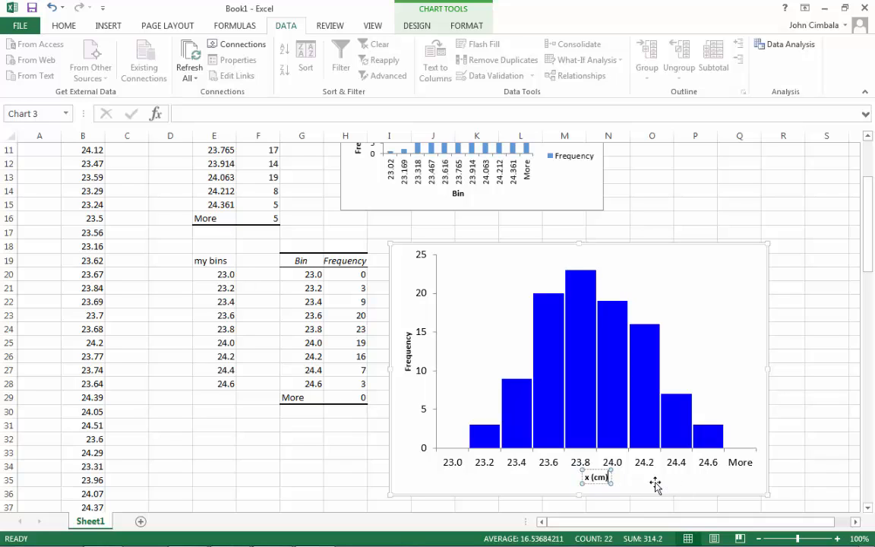
drag(591, 477, 584, 478)
click(606, 453)
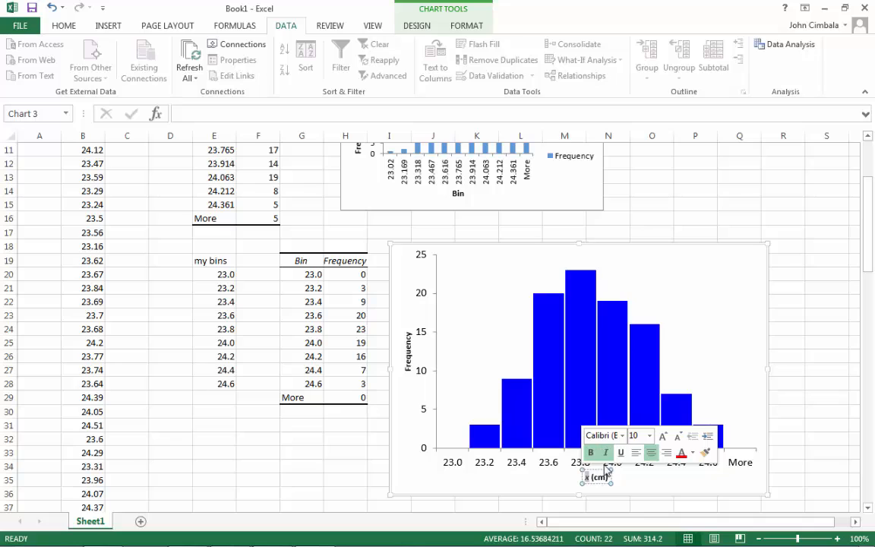
Set the font size of the whole x (cm) axis title to 14
drag(608, 477, 584, 477)
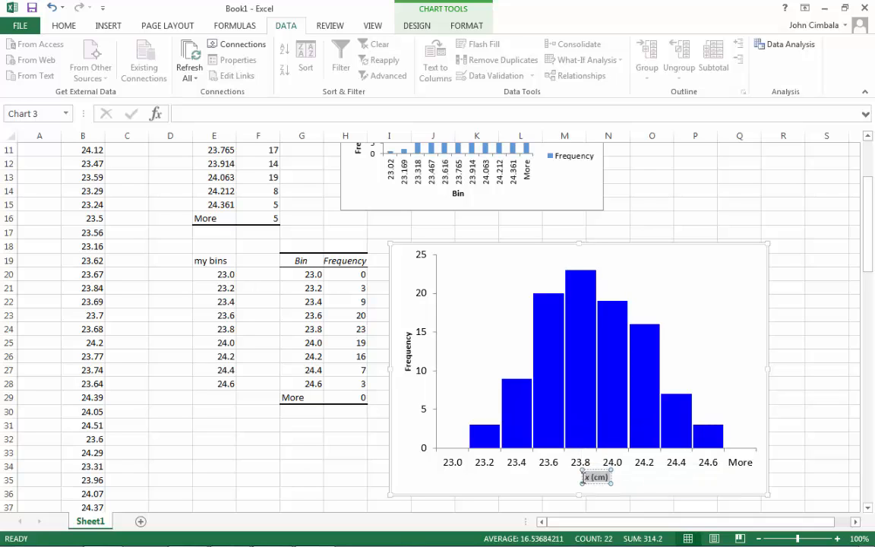
click(649, 439)
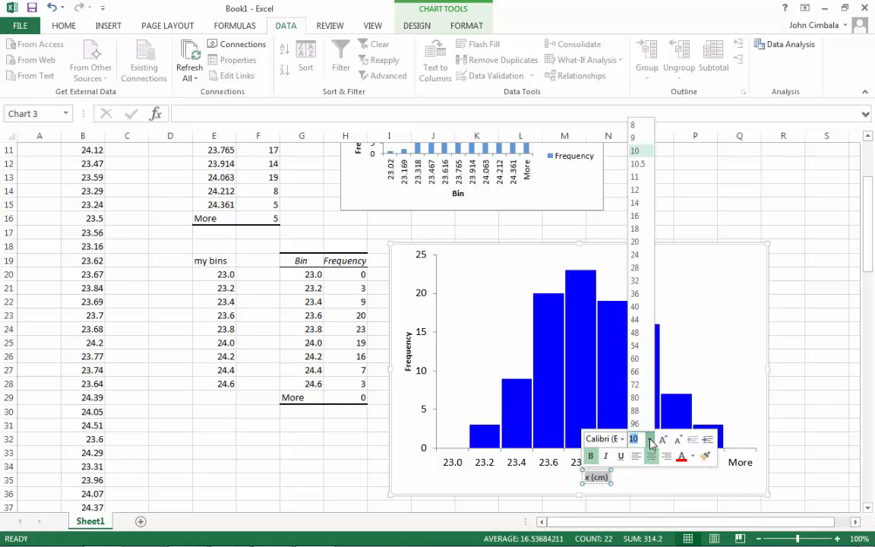
click(635, 203)
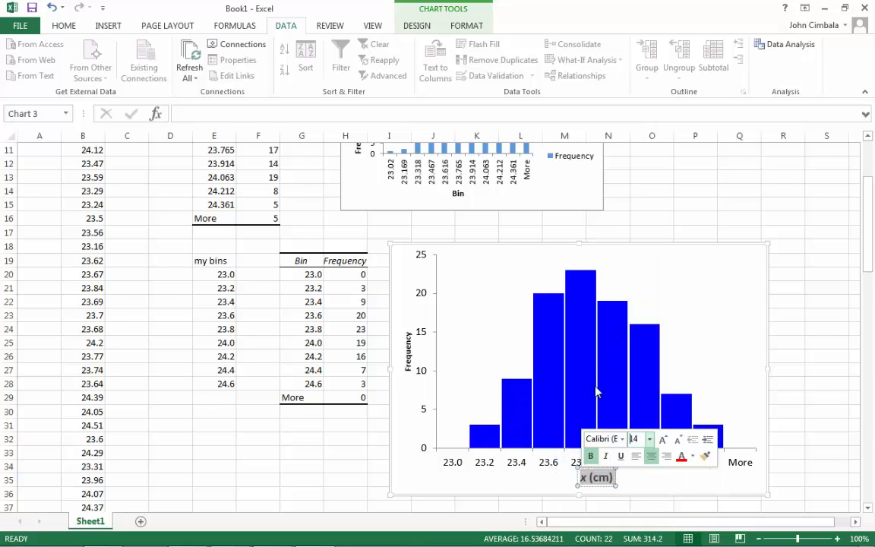
Enlarge the font of the Frequency axis title to match the x (cm) title
click(409, 347)
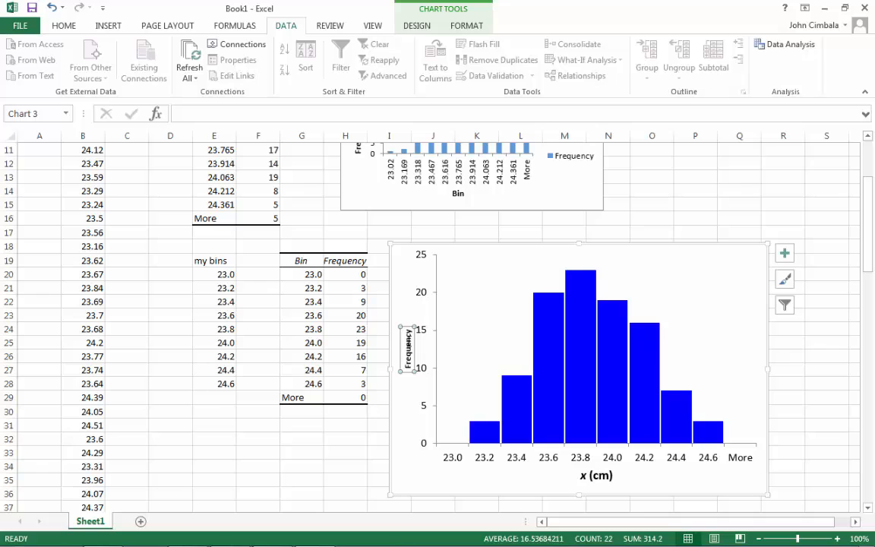
right_click(405, 344)
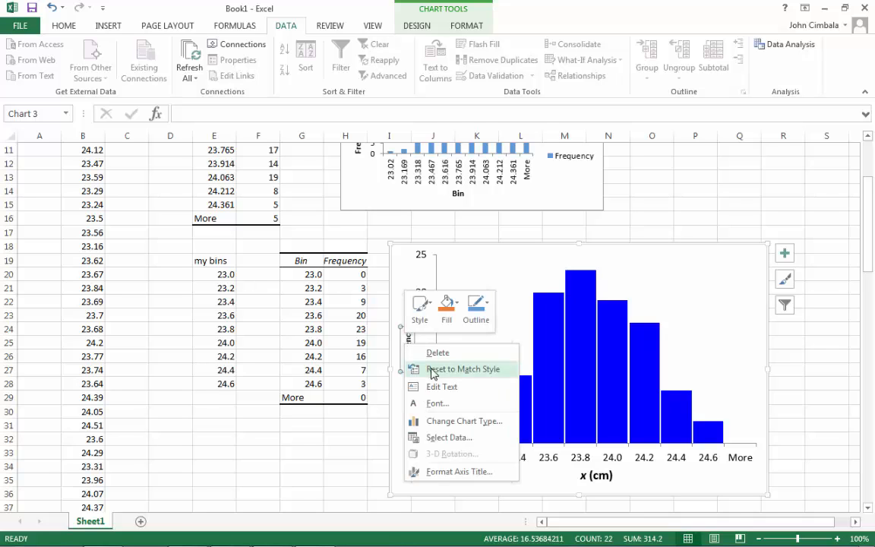
click(439, 403)
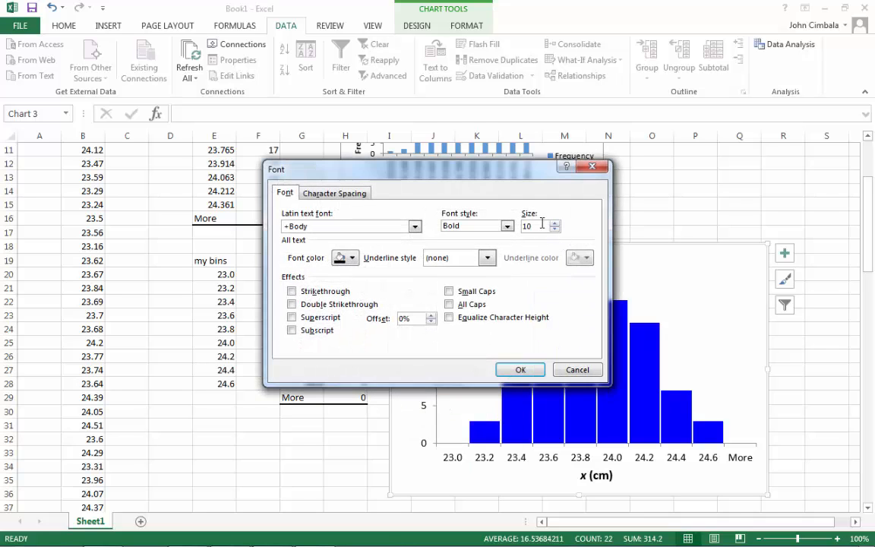
drag(536, 228, 524, 225)
key(Return)
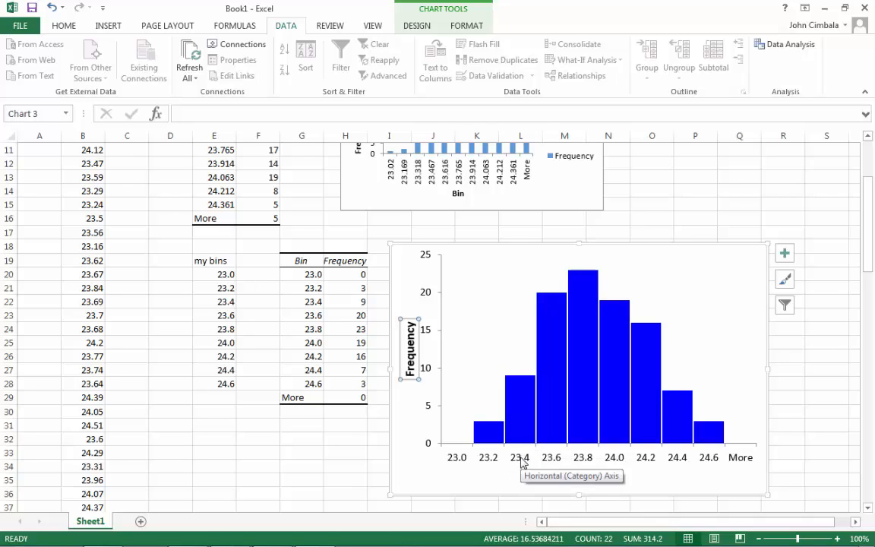
Right-align the bin labels on the horizontal axis and widen the histogram to about the middle of column S
click(522, 461)
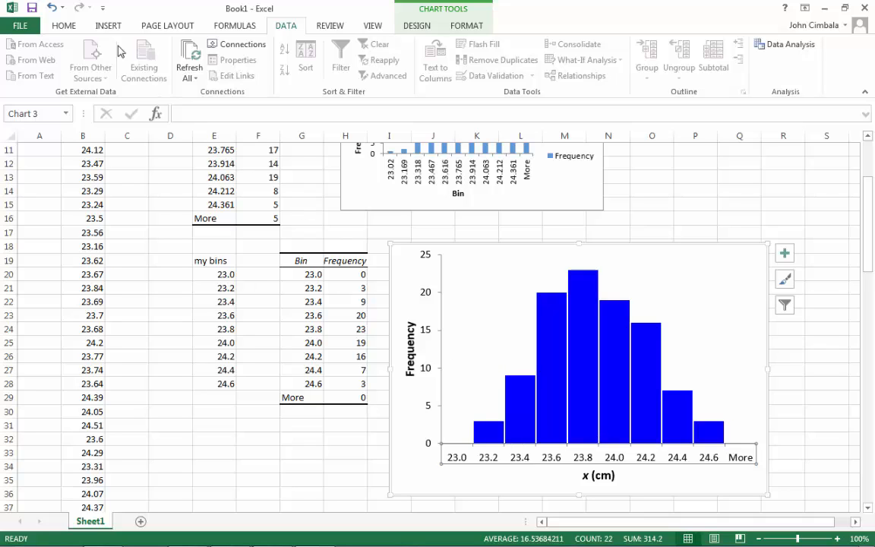
click(58, 29)
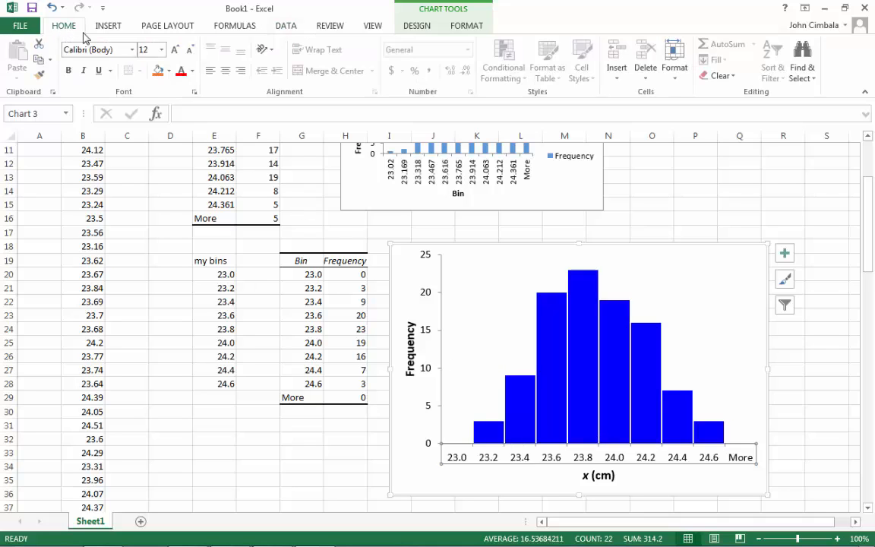
click(241, 73)
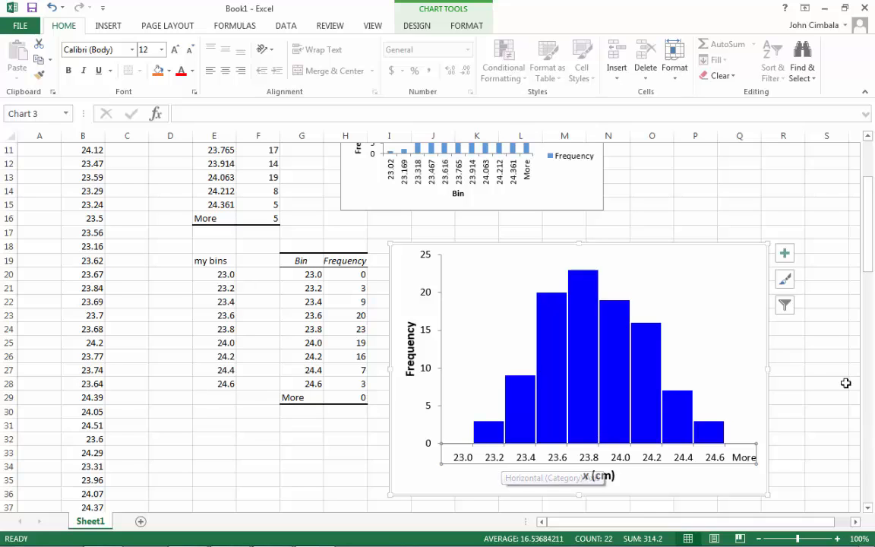
drag(769, 370, 816, 362)
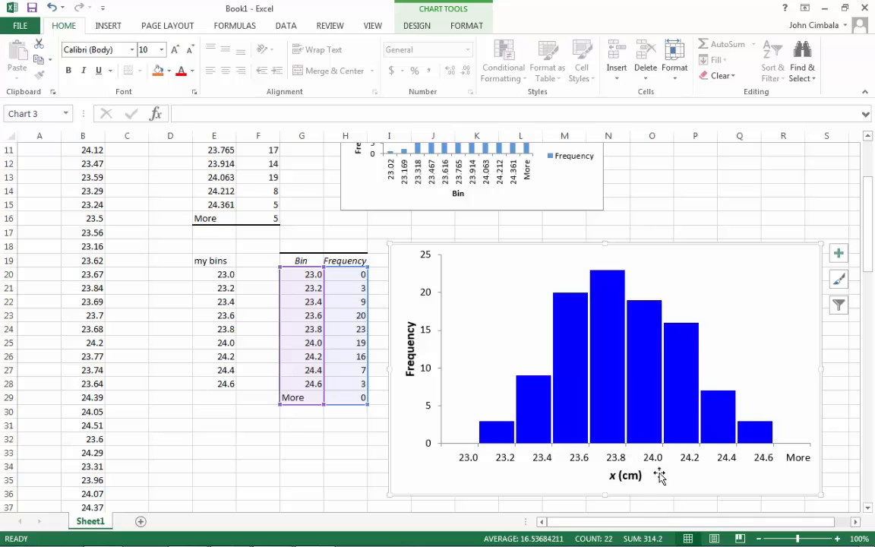